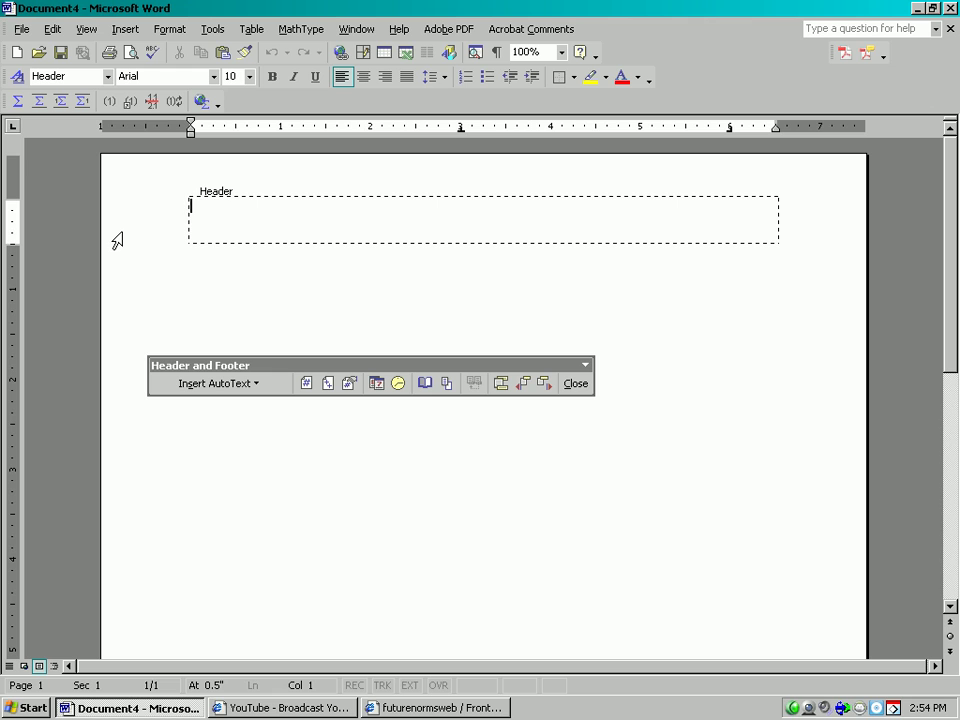
Enter "Name" in the page header and return to the document body.
type("Name")
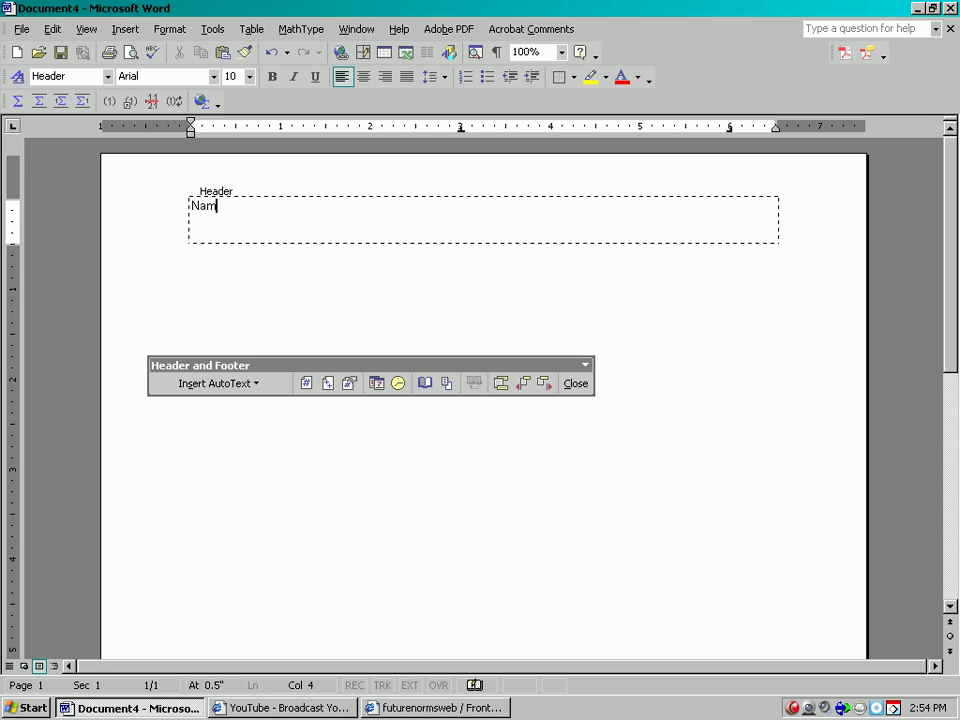
left_click(570, 383)
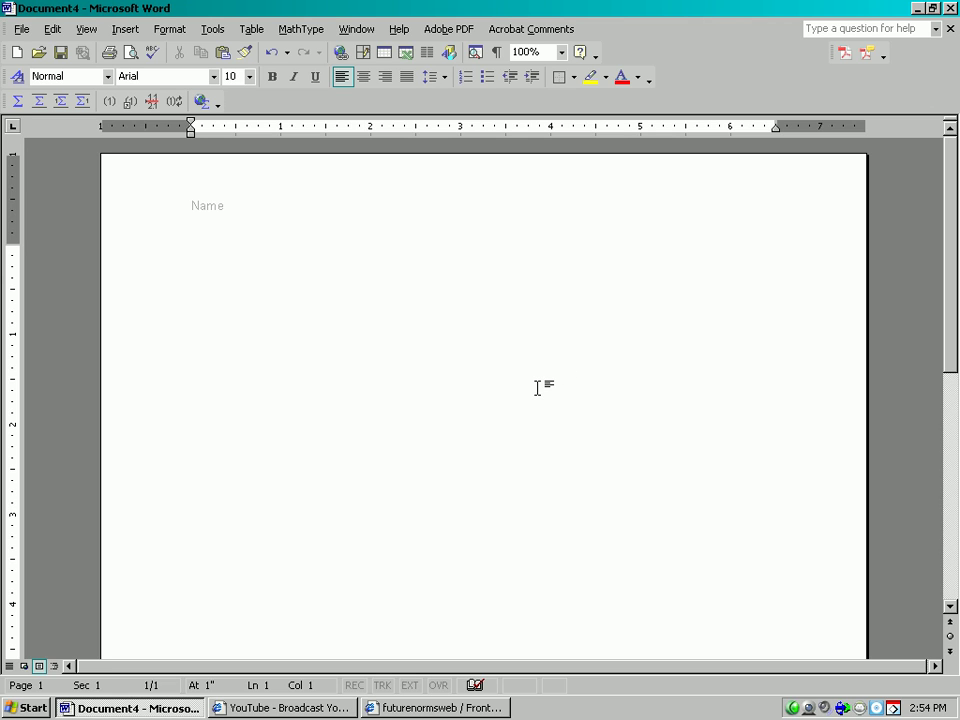
Add the title "Computer Bingo Sheet" at the start of the document body and center it.
type("Computer Bingo Sheet")
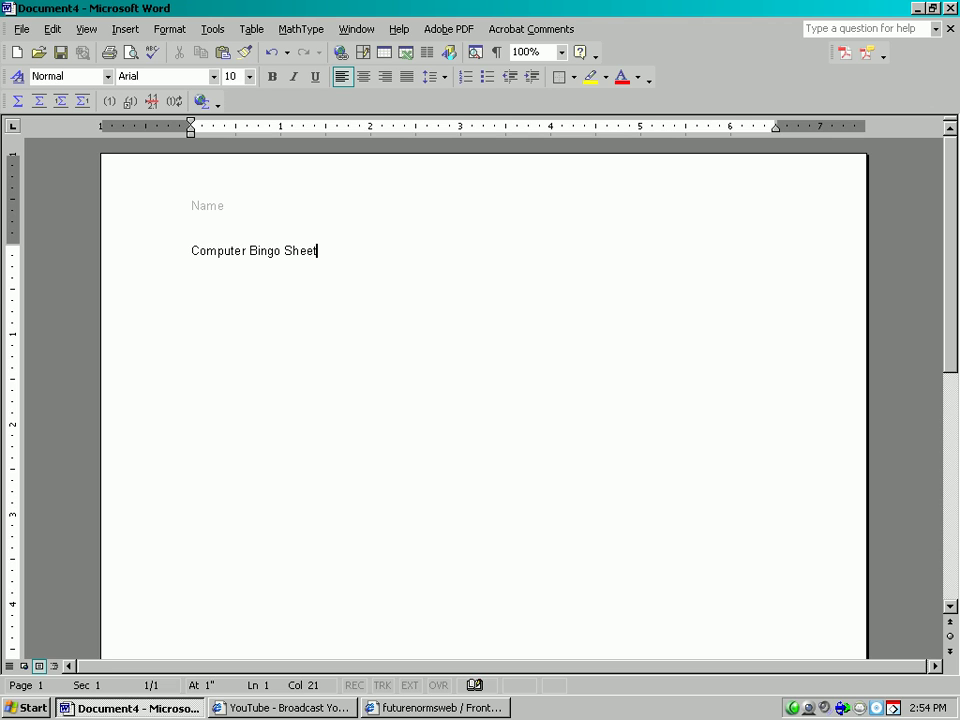
triple_click(294, 250)
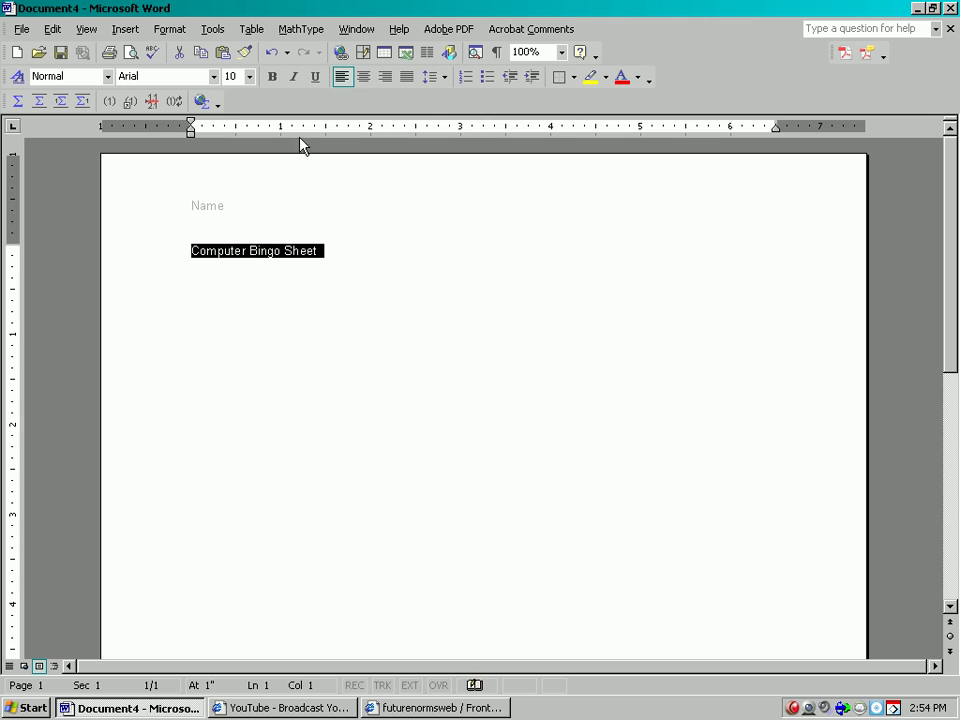
left_click(363, 80)
left_click(561, 249)
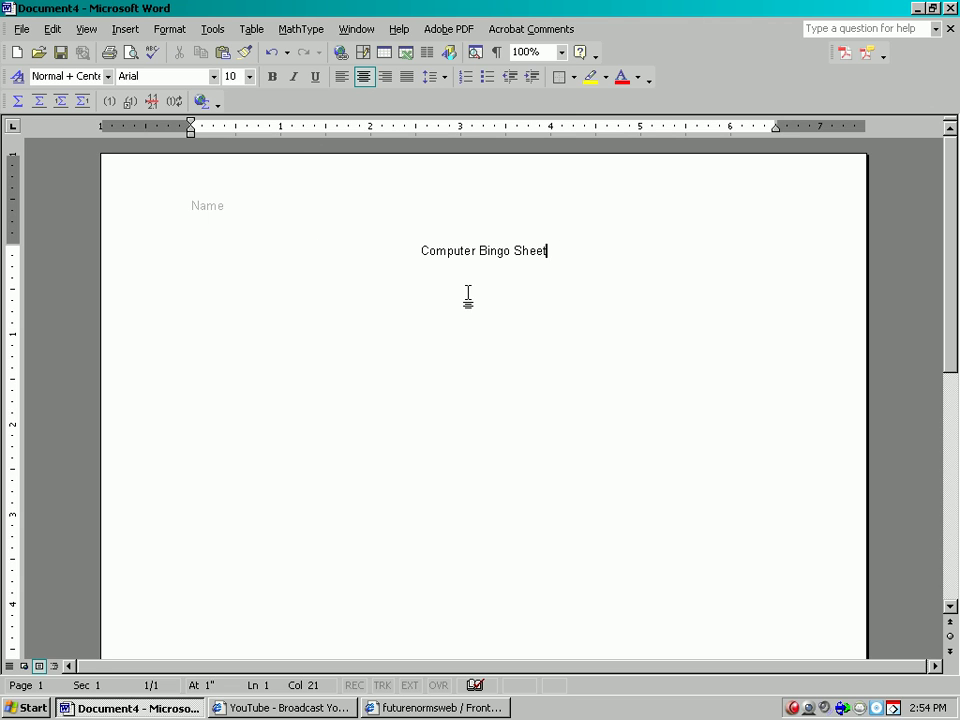
Insert a table with 5 columns and 5 rows on a new line below the title.
key("Return")
left_click(250, 29)
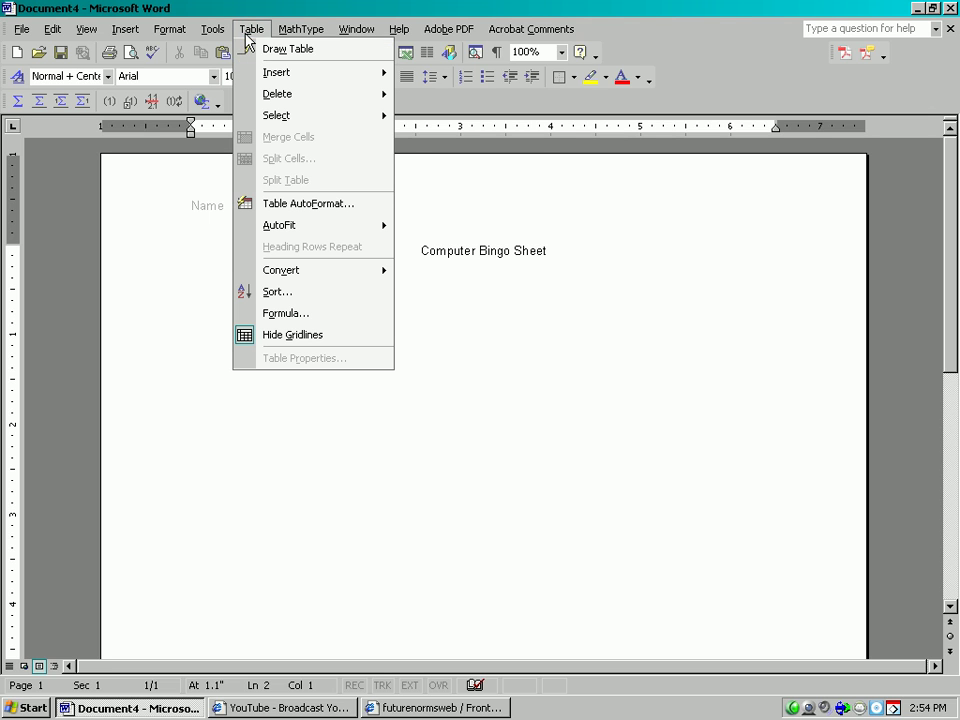
mouse_move(268, 79)
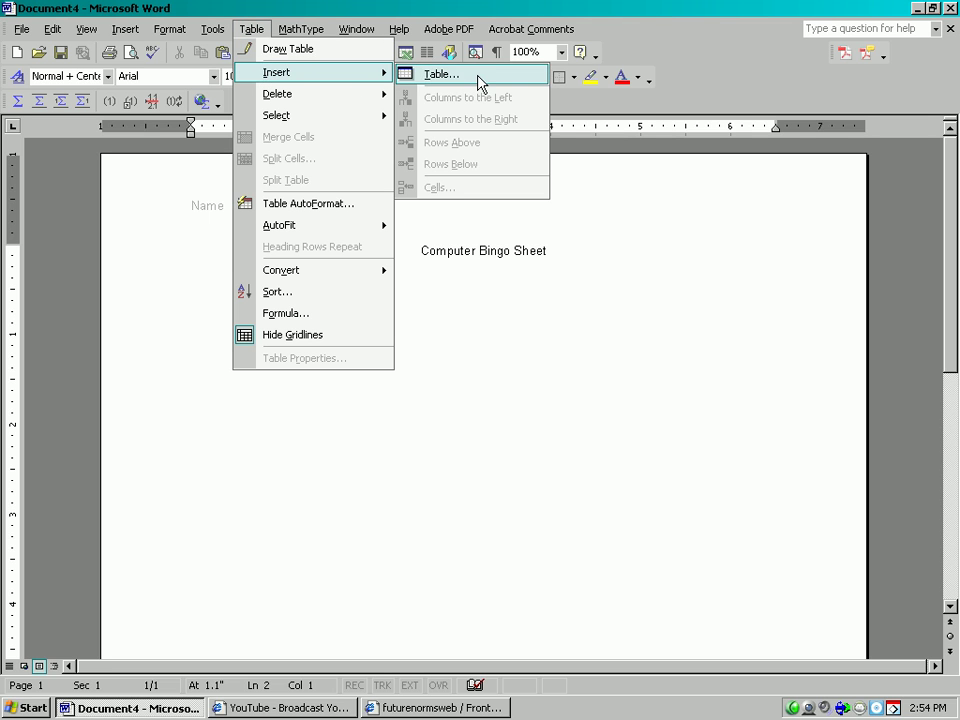
left_click(480, 80)
key("Tab")
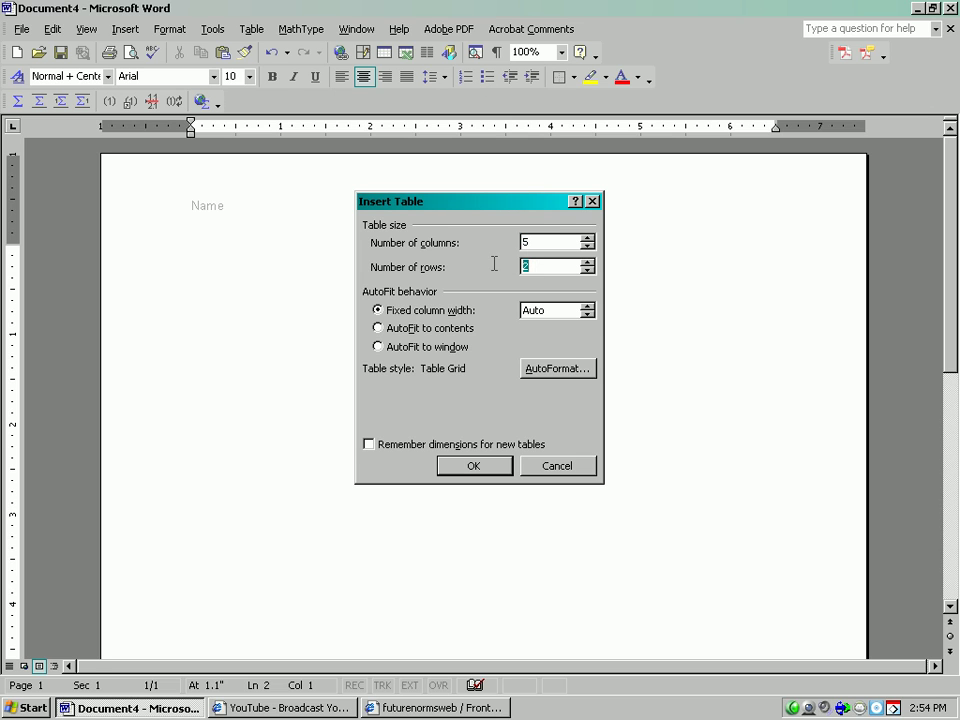
type("5")
left_click(474, 466)
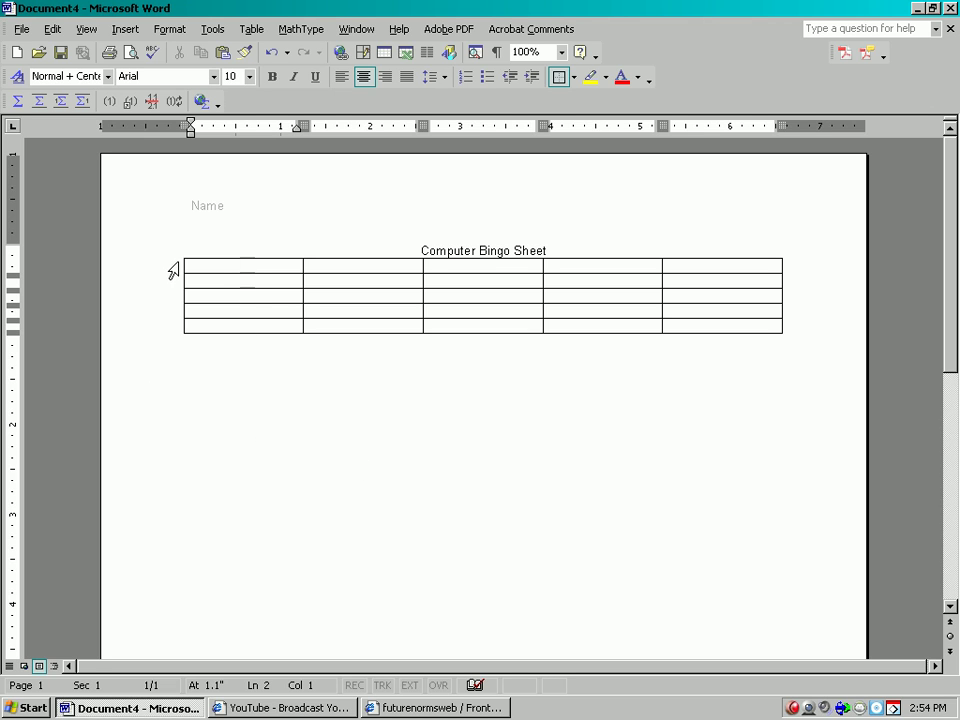
Move the whole table slightly down the page to leave a gap beneath the title.
mouse_move(180, 252)
left_click(177, 251)
left_click_drag(177, 251, 172, 314)
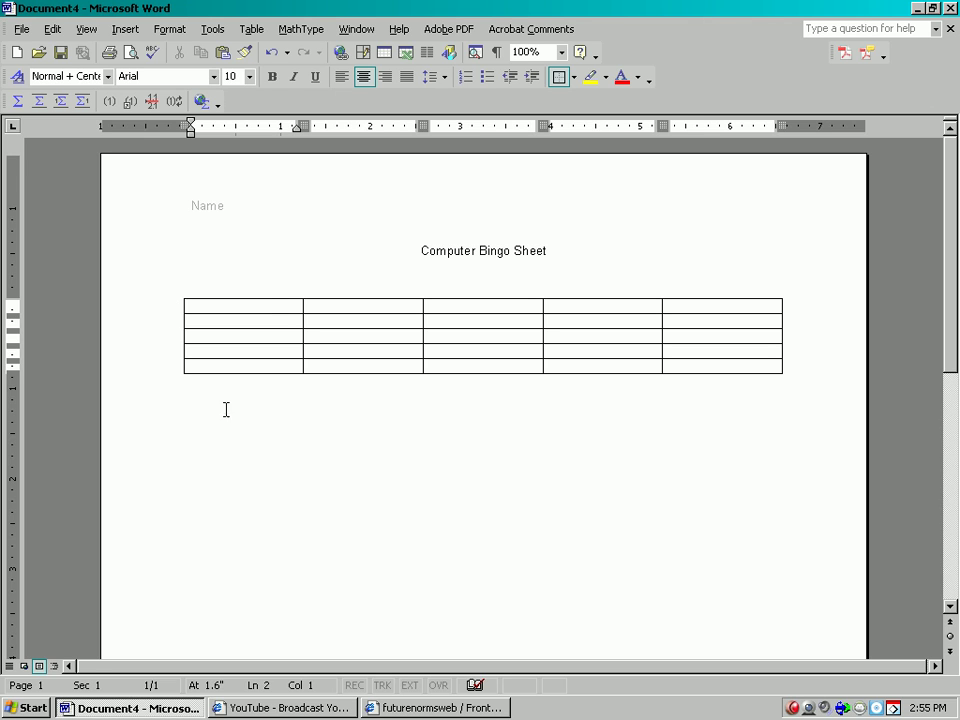
mouse_move(189, 339)
left_click(177, 292)
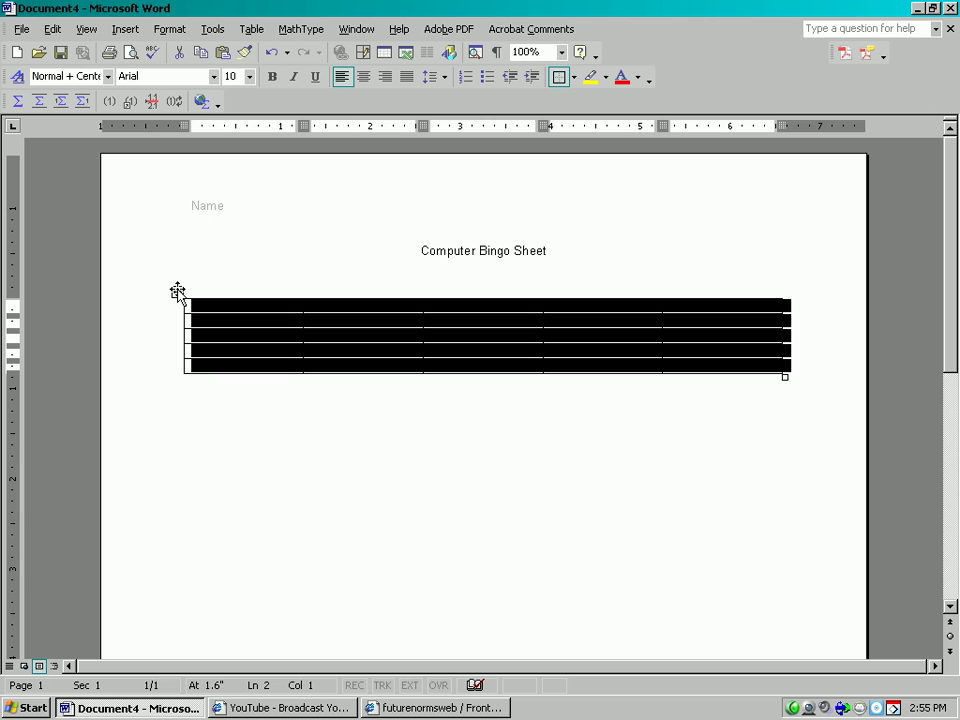
left_click(183, 405)
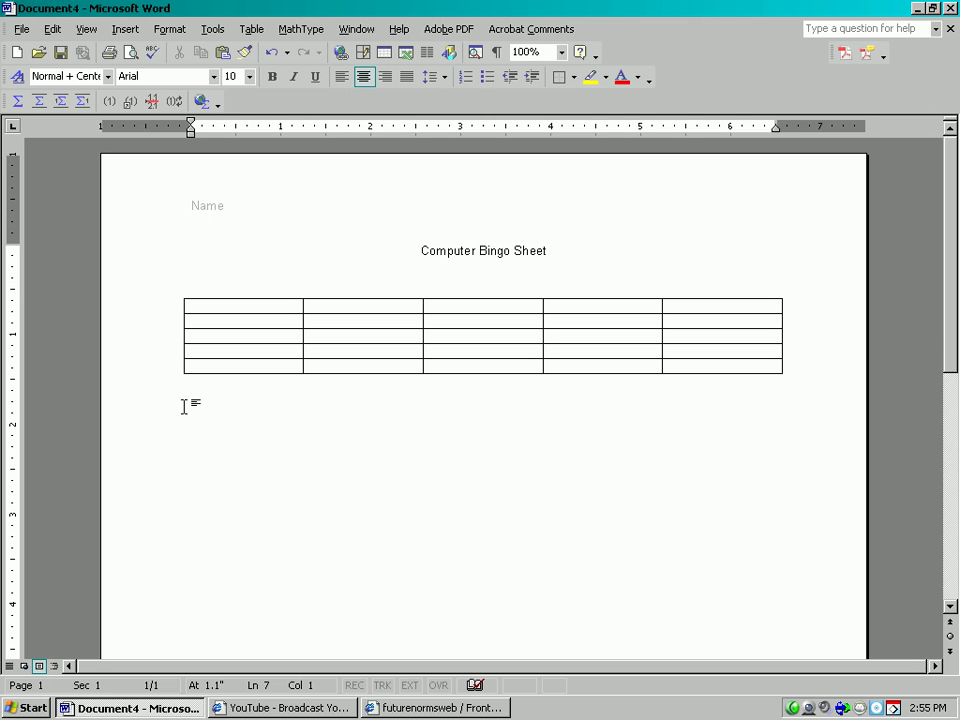
key("ctrl+a")
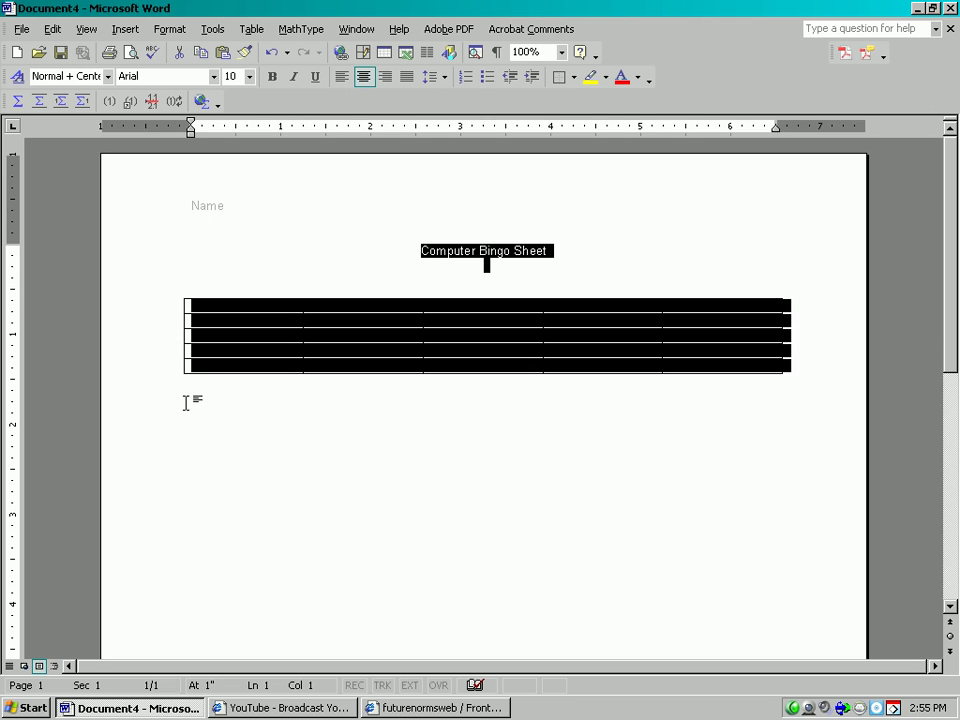
left_click(184, 400)
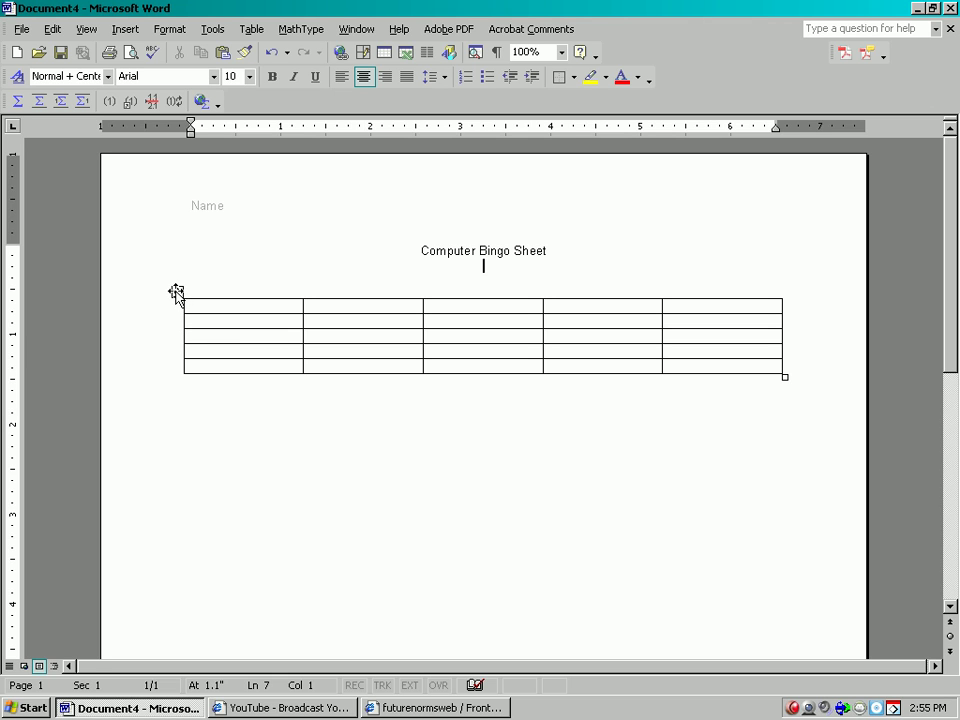
Apply a custom 3 pt thin-thick-thin border to the four outer edges of the whole table.
left_click(176, 292)
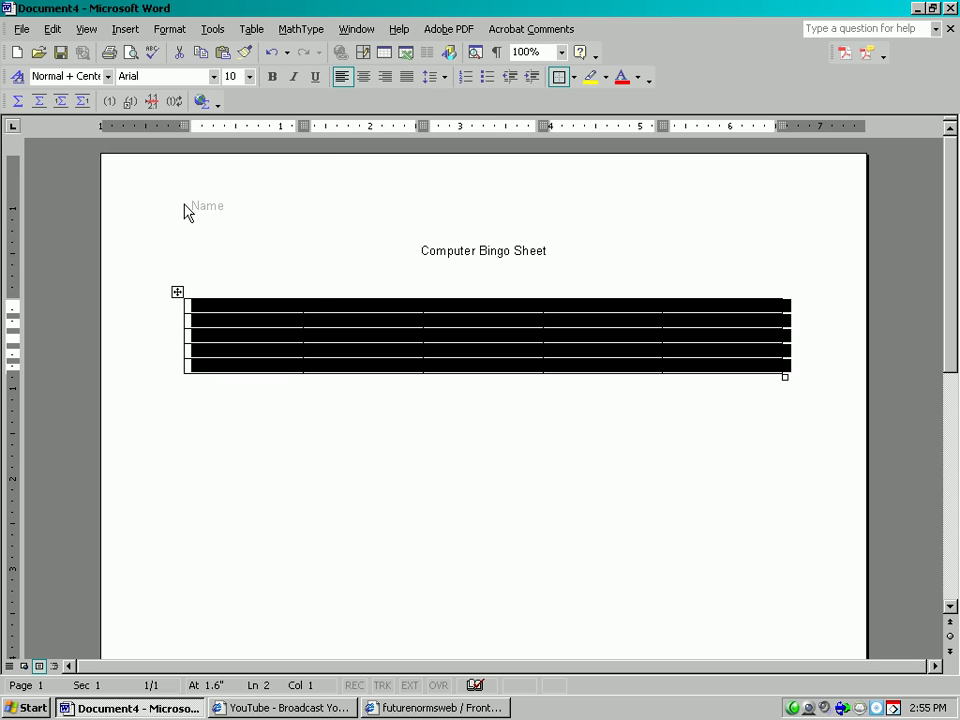
left_click(170, 30)
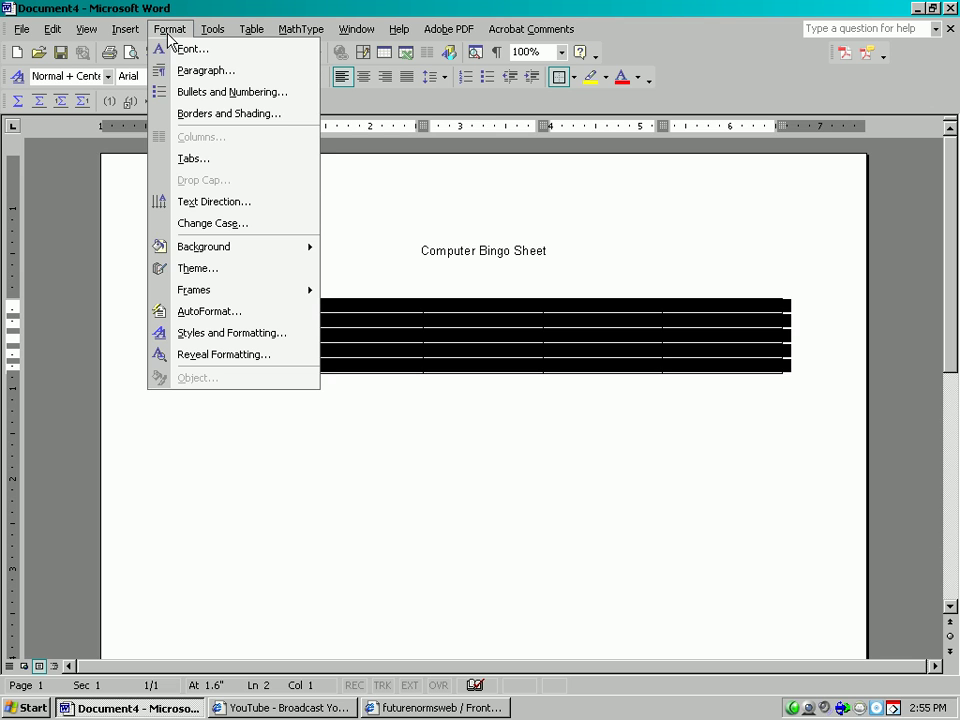
left_click(190, 113)
left_click(272, 192)
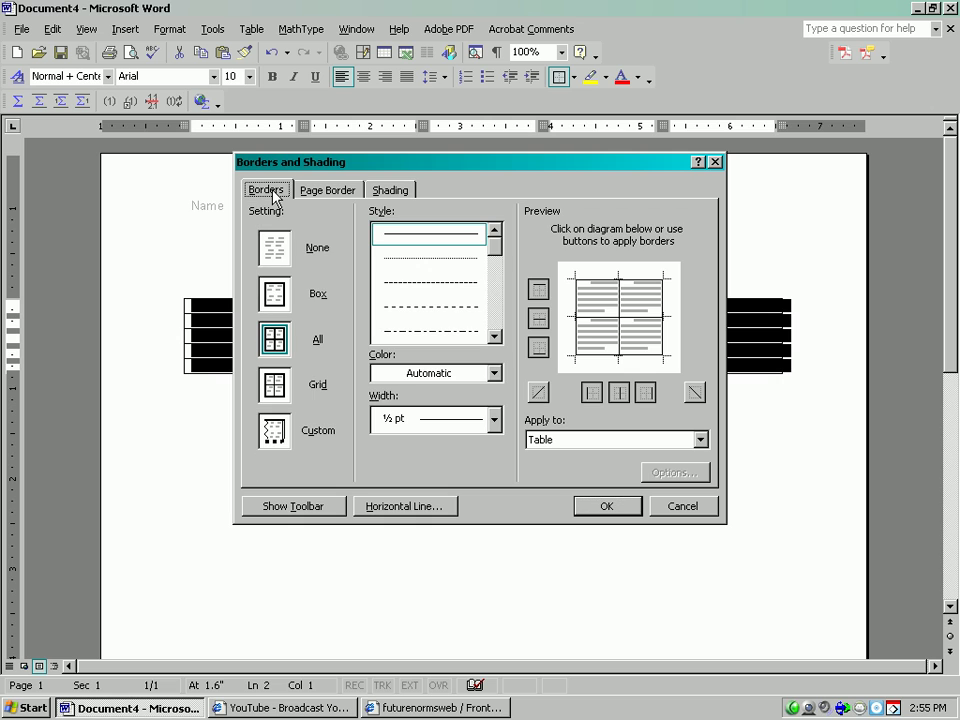
left_click(275, 431)
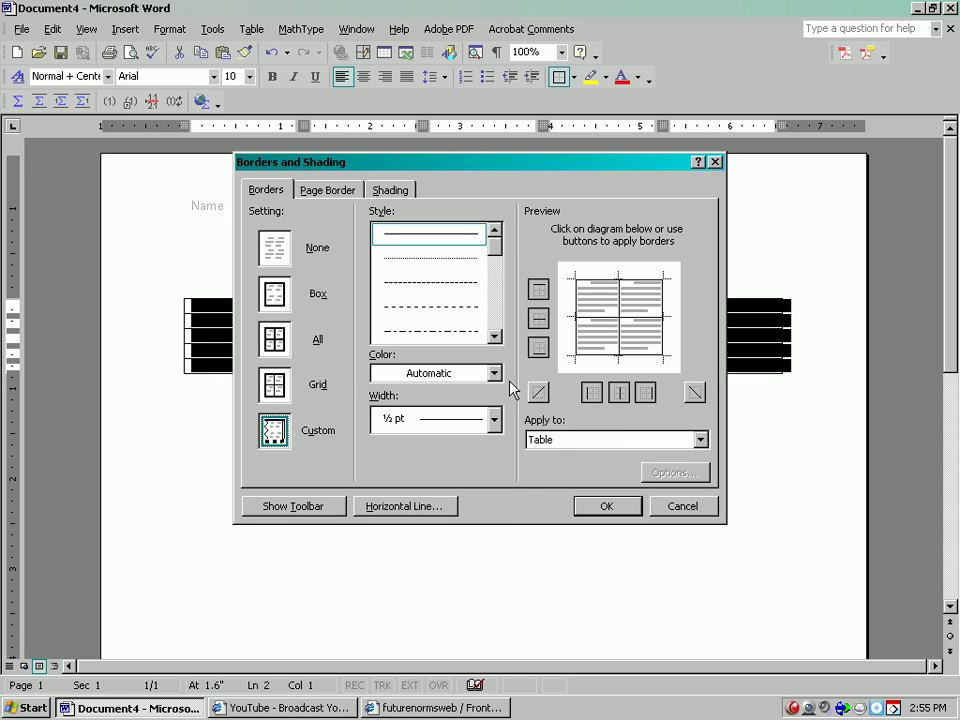
mouse_move(497, 254)
left_mouse_down()
mouse_move(497, 287)
mouse_move(495, 272)
left_mouse_up()
left_click(430, 331)
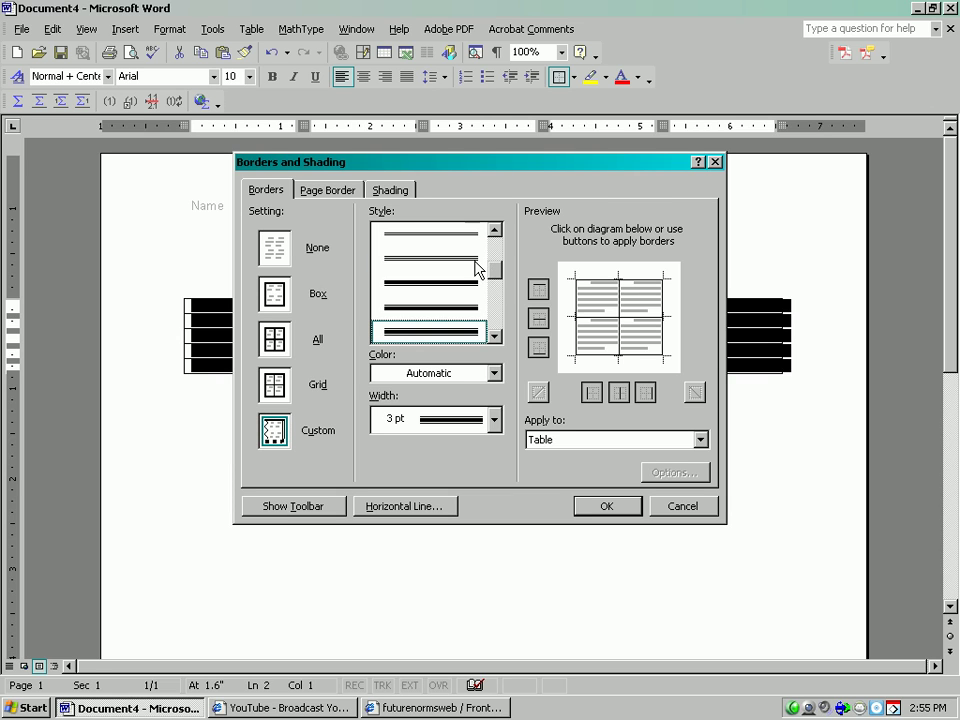
left_click(540, 291)
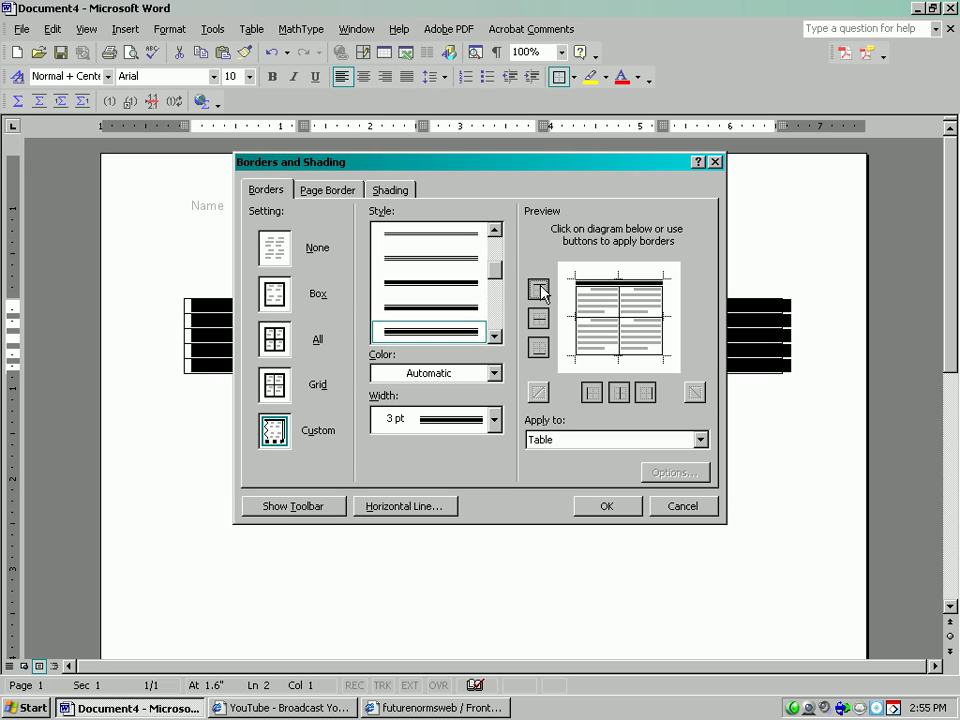
left_click(540, 347)
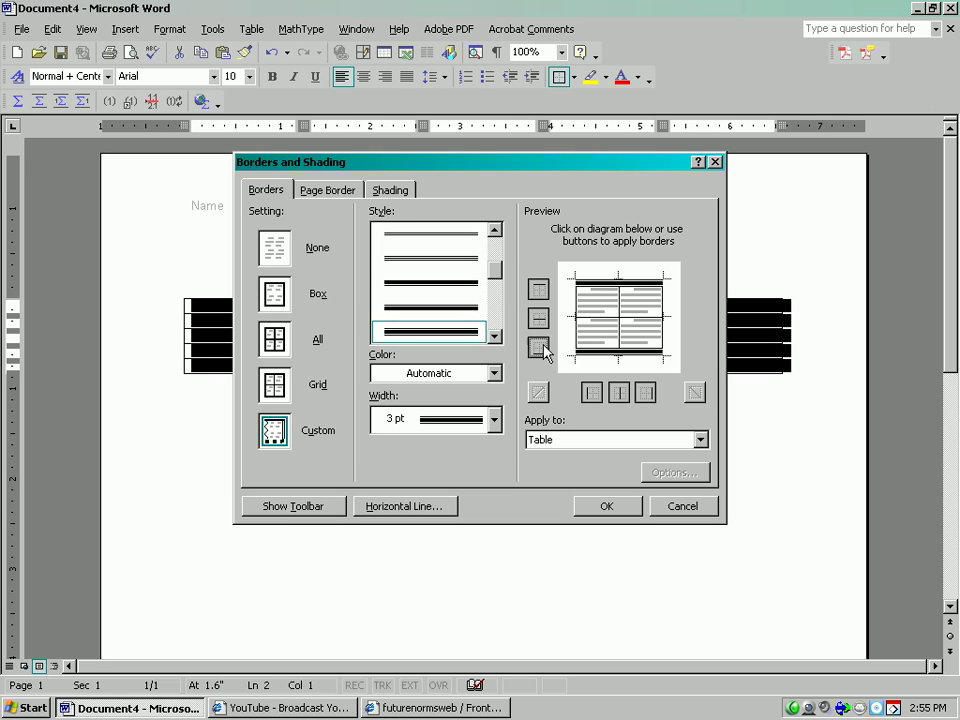
left_click(587, 393)
left_click(648, 394)
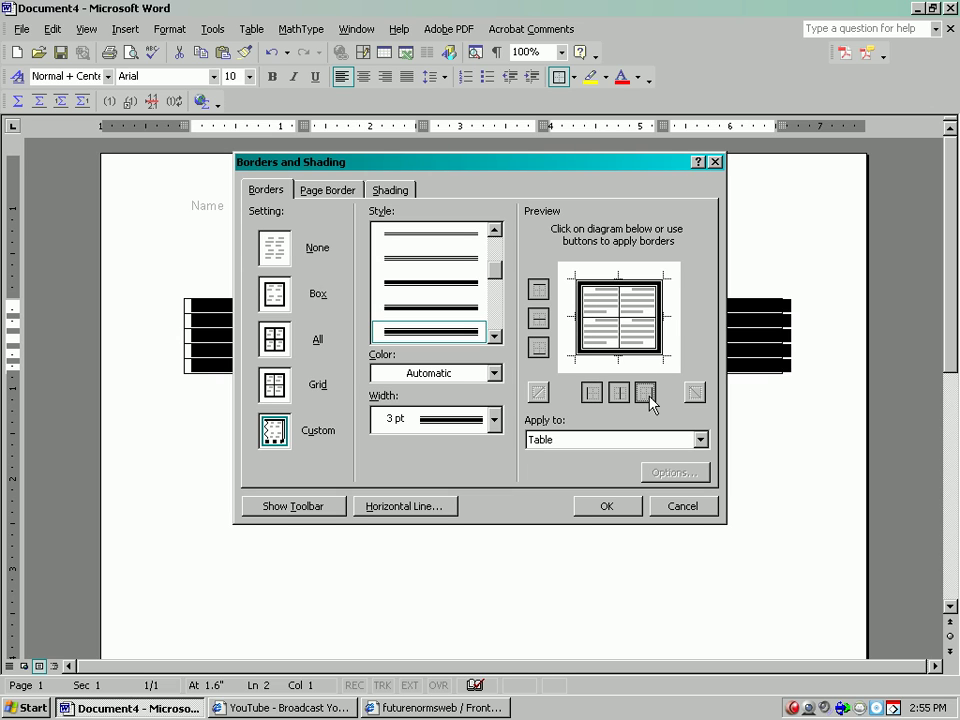
left_click(606, 506)
left_click(602, 499)
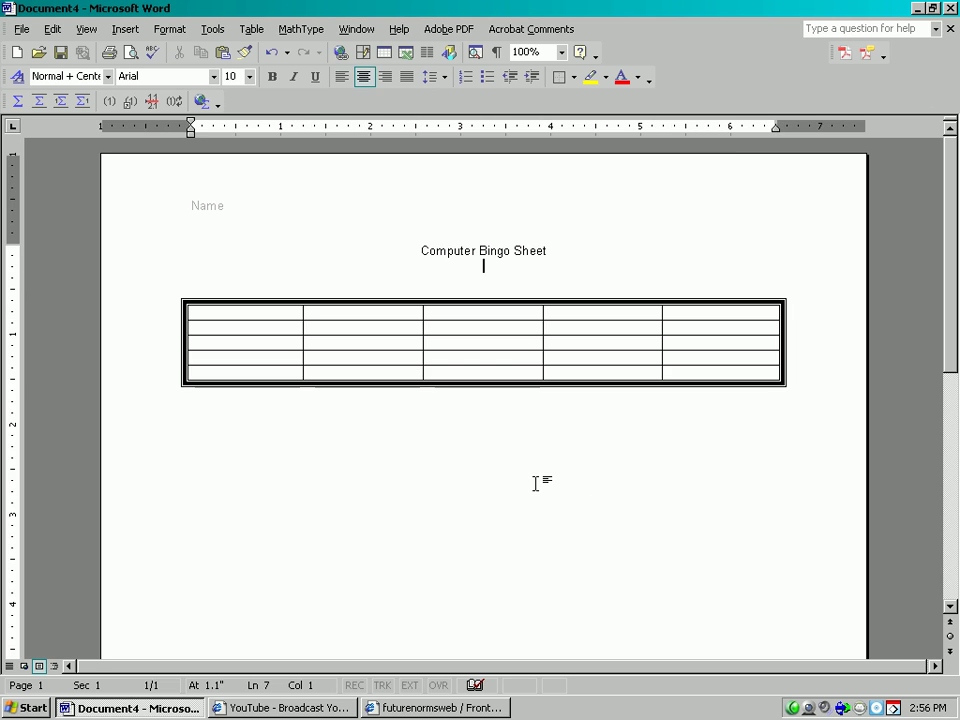
Apply a ¾ pt double wavy line to the table's inner horizontal and vertical borders.
left_click(173, 293)
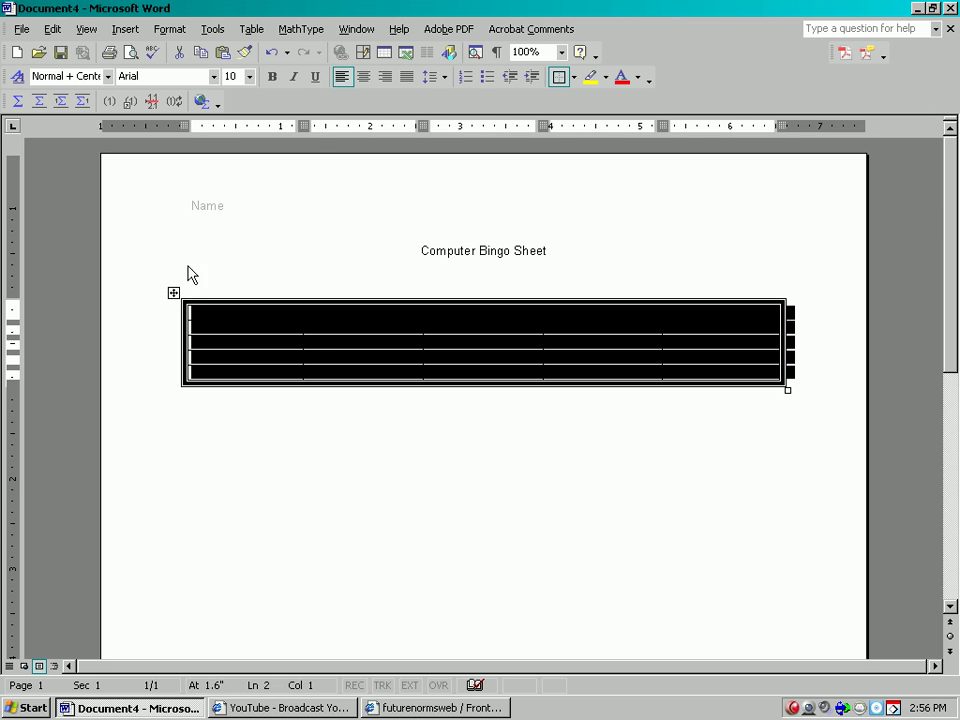
left_click(152, 29)
left_click(172, 113)
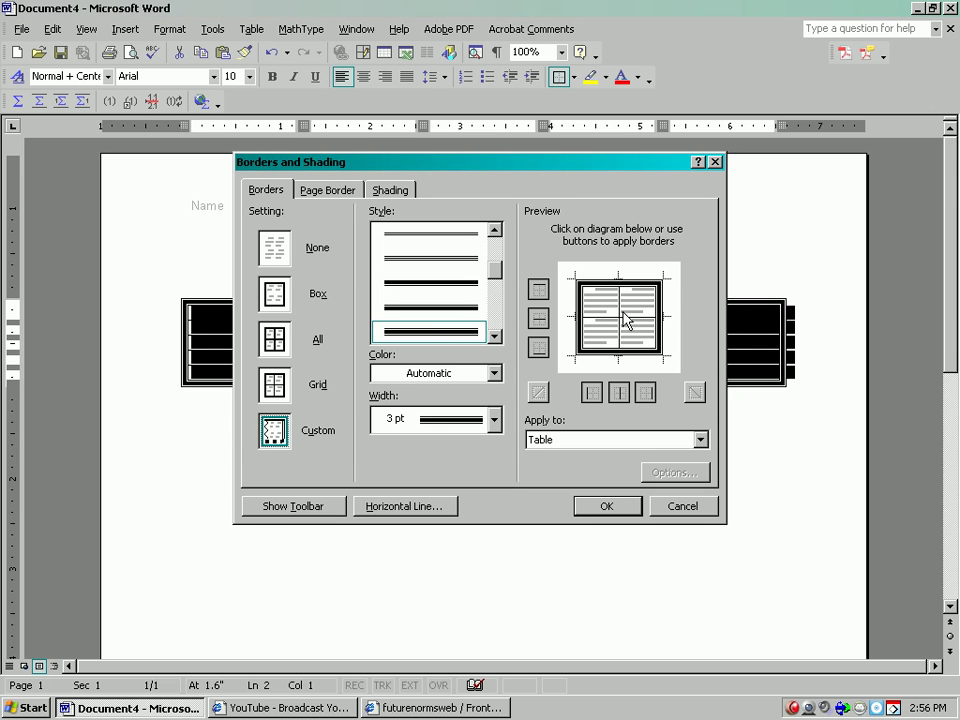
left_click(493, 285)
left_click_drag(493, 285, 493, 303)
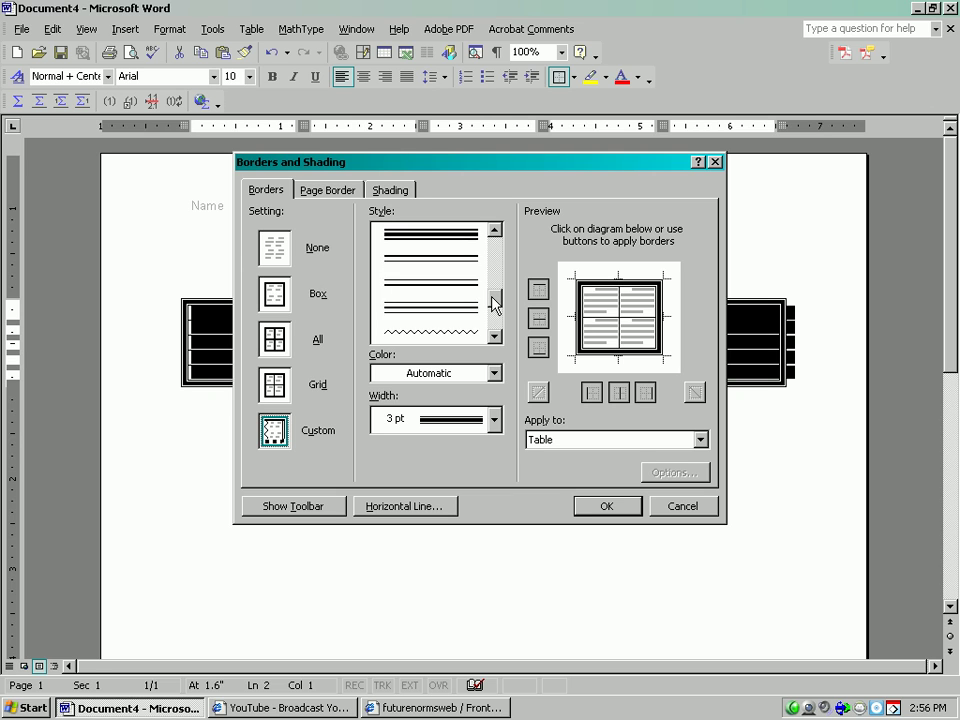
scroll(493, 303, "down", 3)
left_click(440, 283)
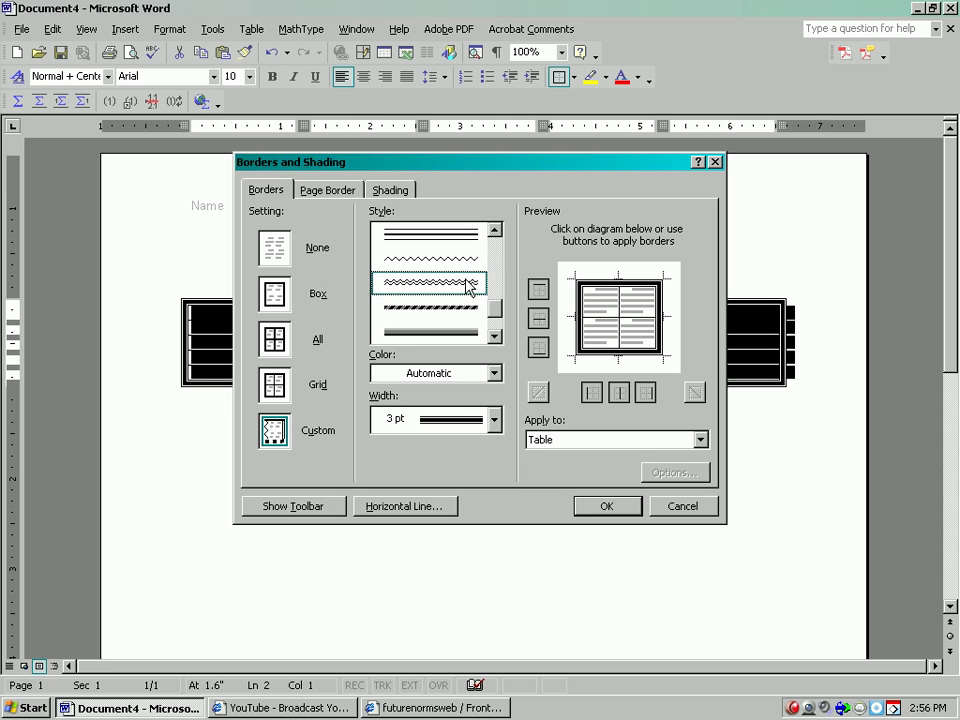
left_click(539, 318)
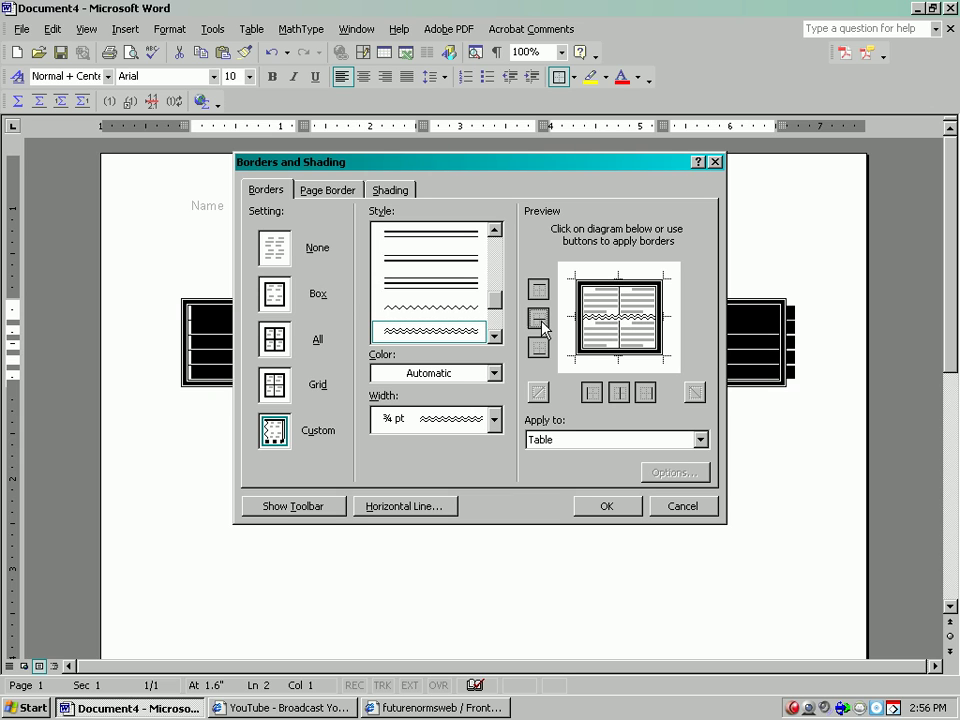
left_click(617, 393)
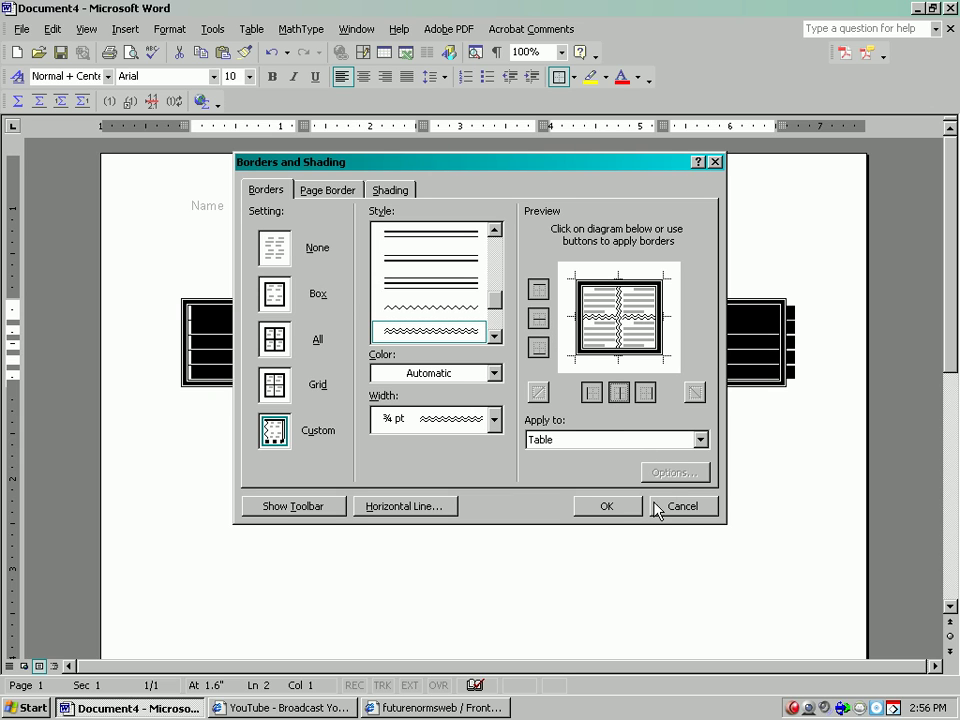
left_click(612, 506)
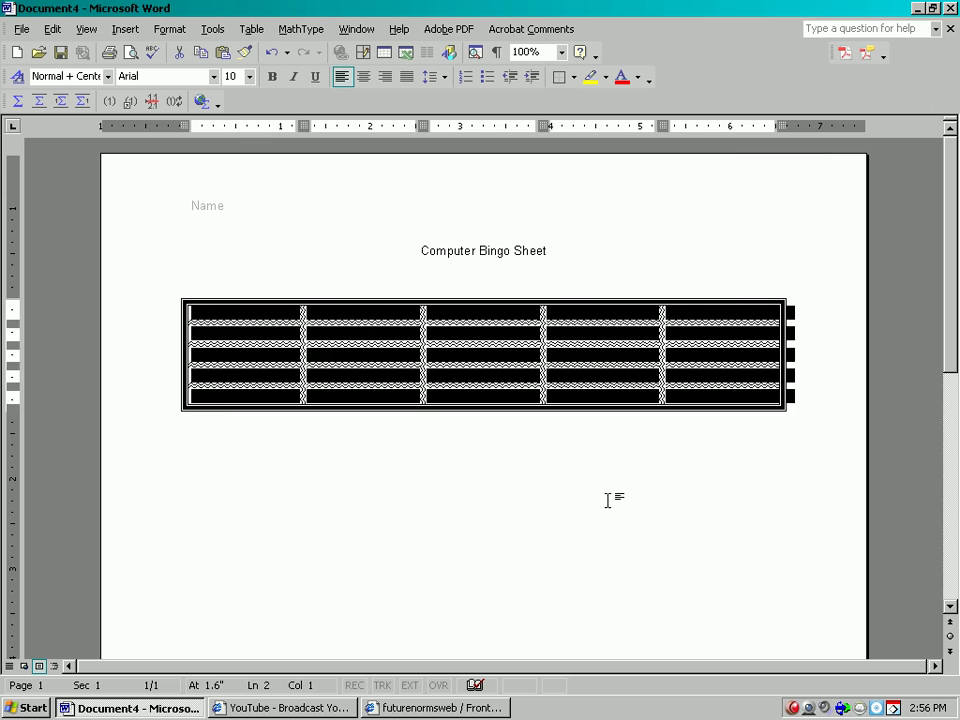
left_click(555, 493)
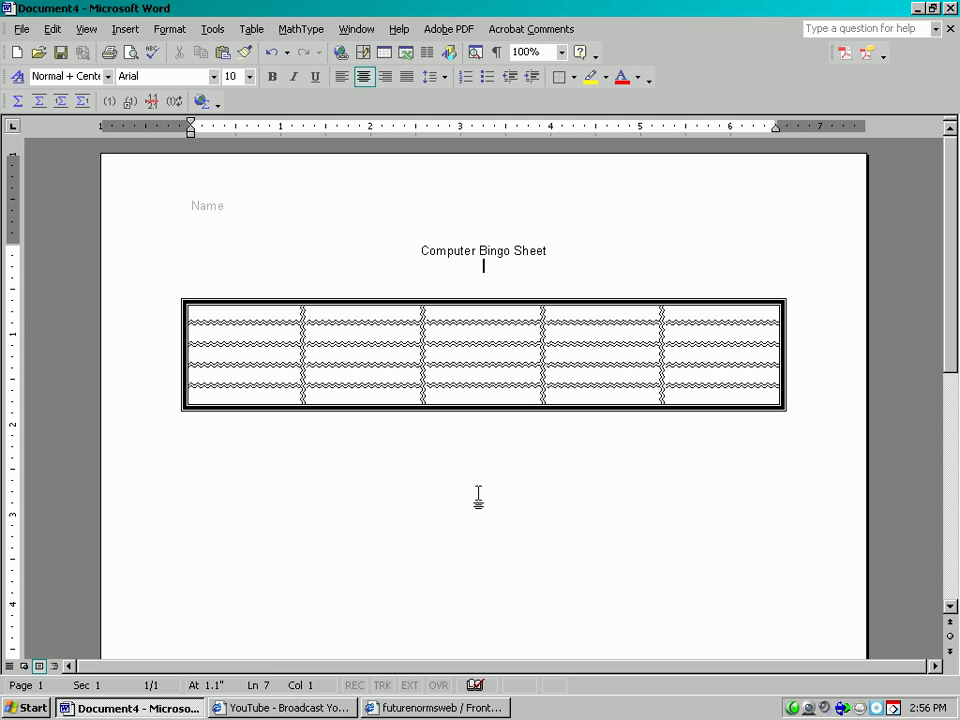
Shade the center cell of the table with a Gray-20% fill, applied to that cell only.
left_click(425, 353)
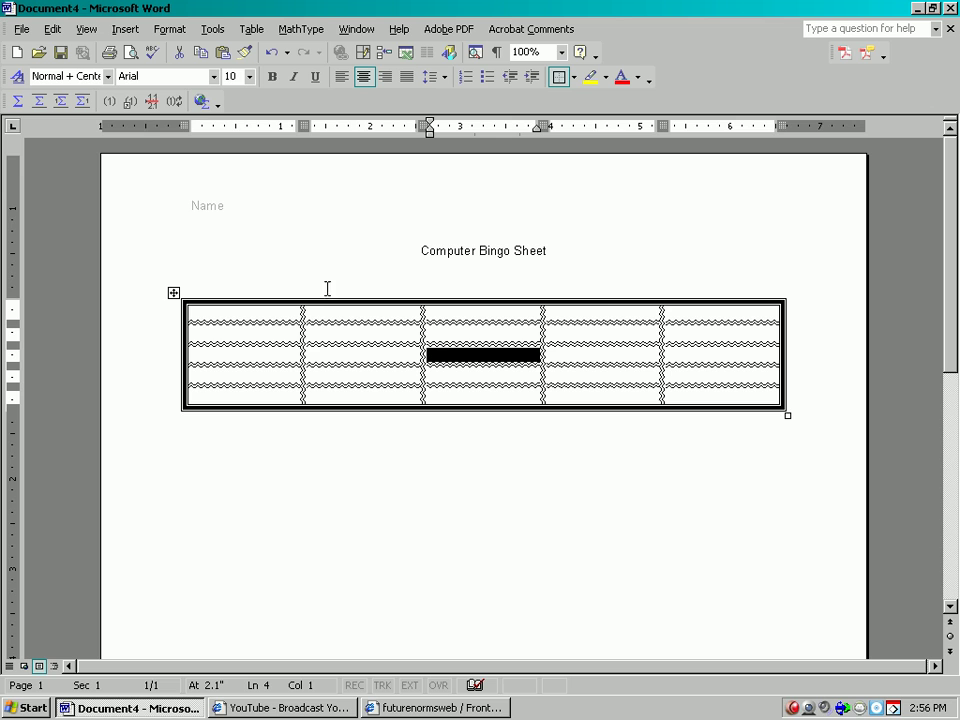
left_click(175, 30)
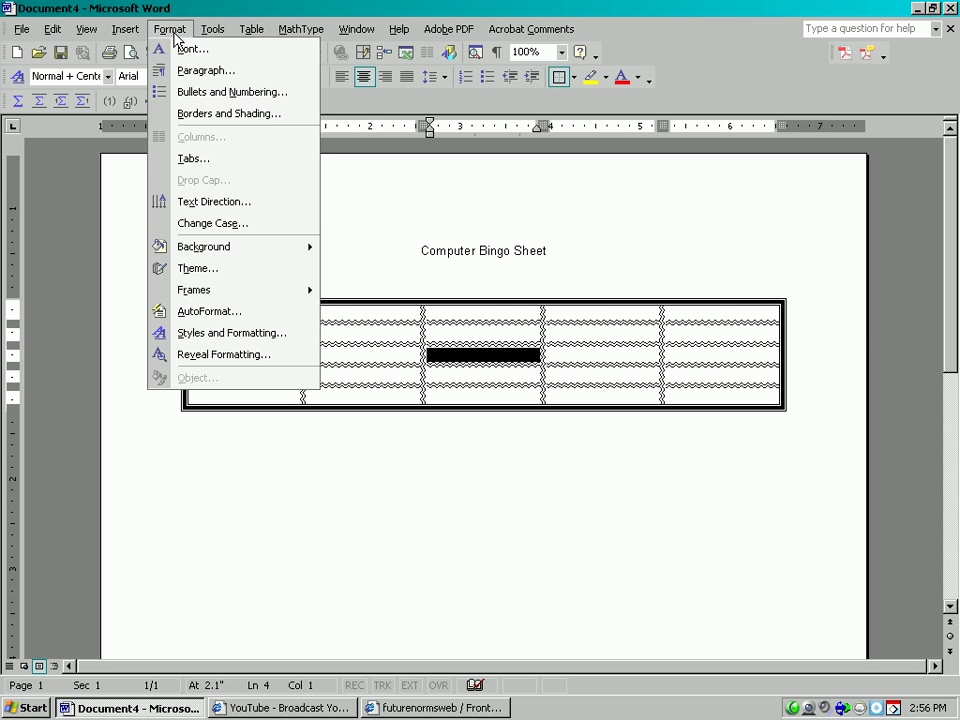
left_click(209, 115)
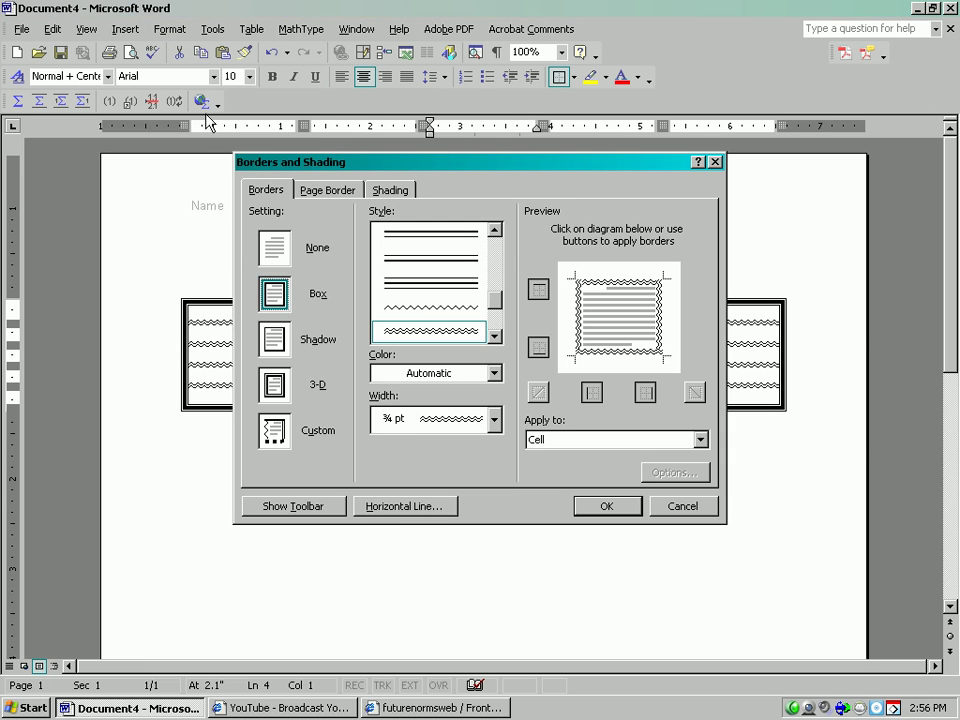
left_click(390, 190)
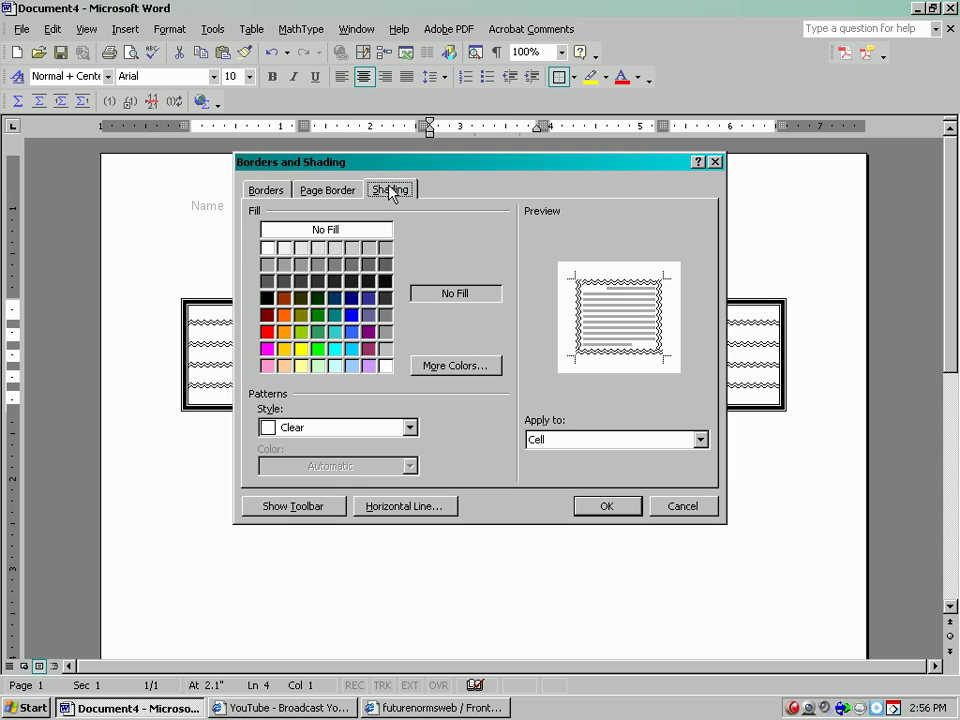
left_click(355, 249)
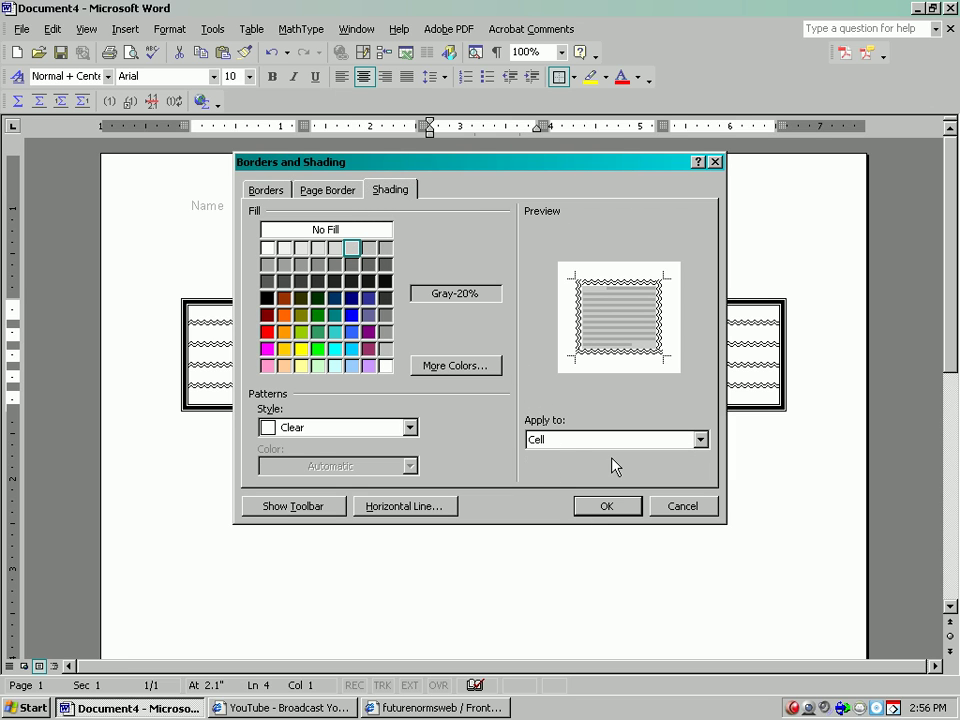
left_click(606, 506)
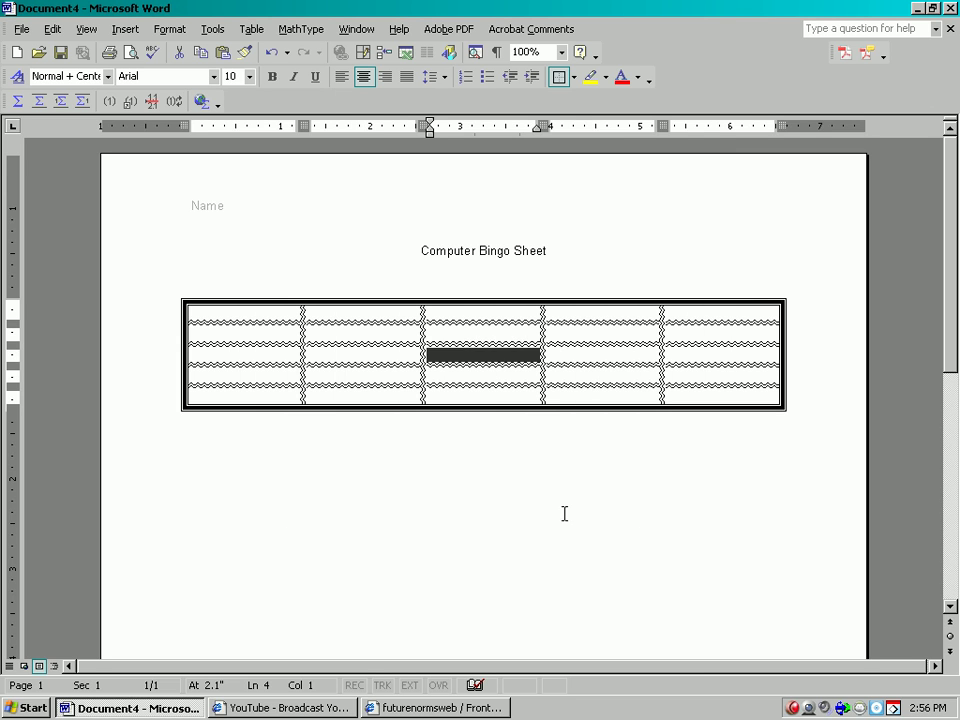
left_click(561, 514)
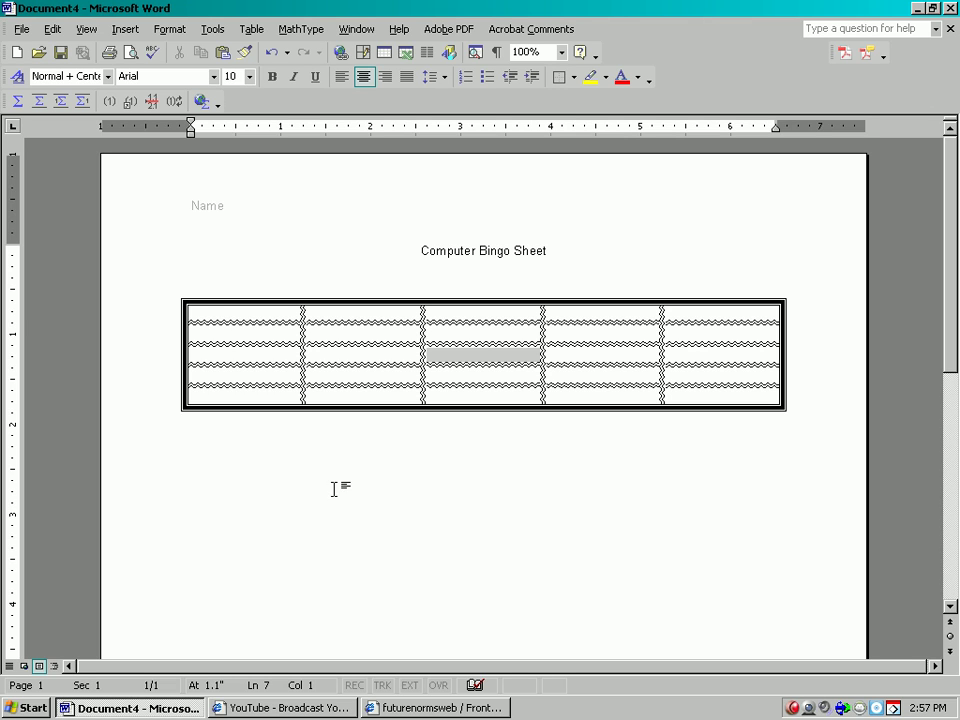
Insert the picture computer.gif from the 1-Tech folder into the first cell of the table's first row.
left_click(241, 313)
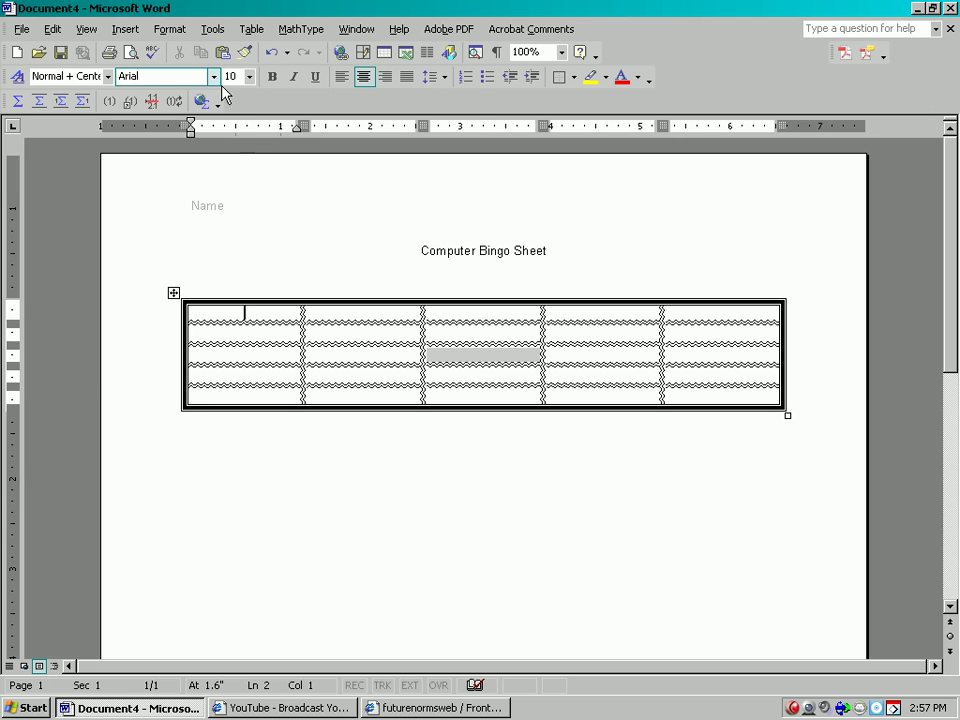
left_click(127, 29)
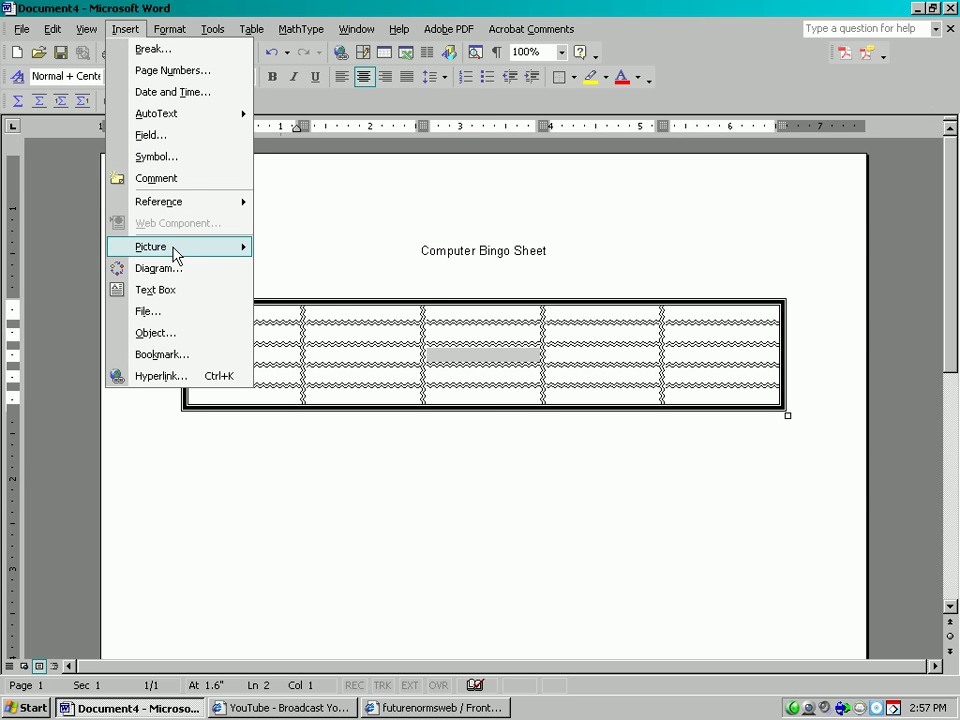
mouse_move(176, 252)
left_click(327, 272)
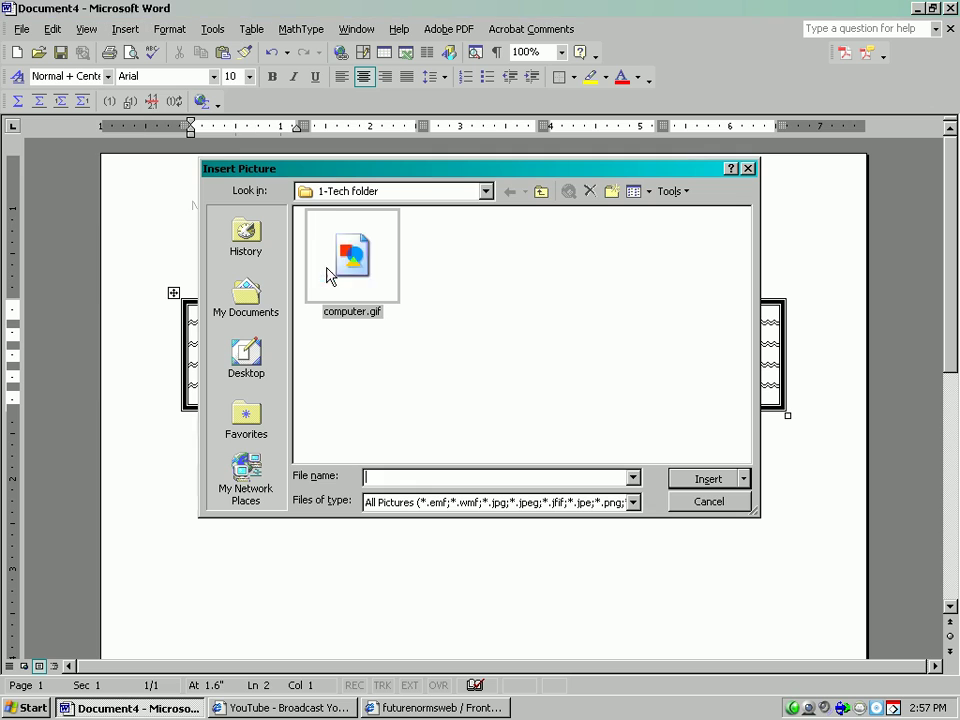
left_click(487, 191)
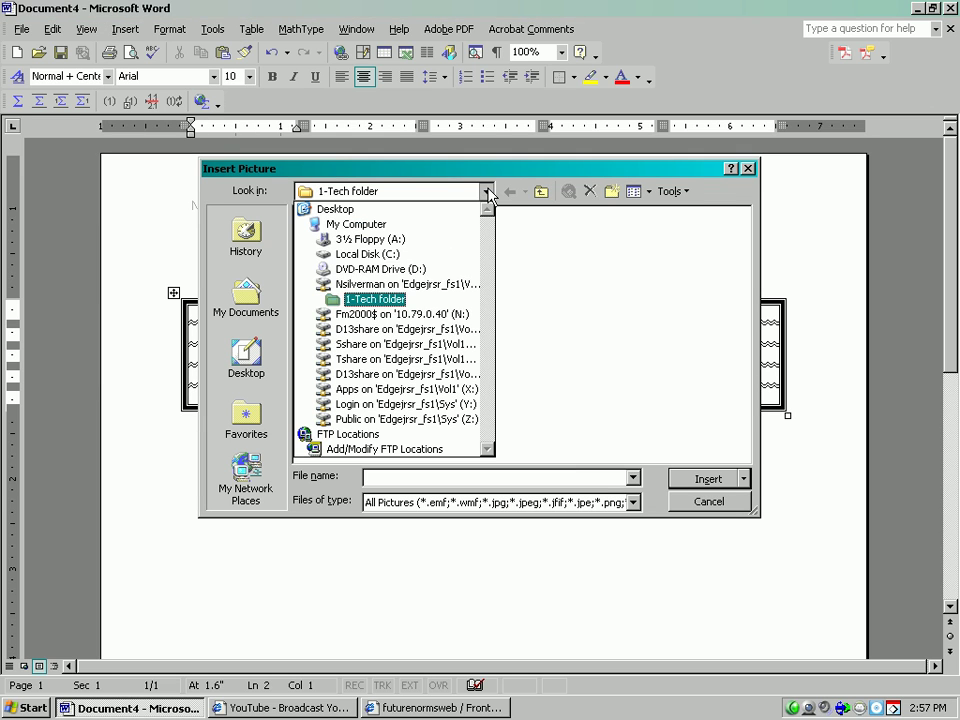
left_click(428, 291)
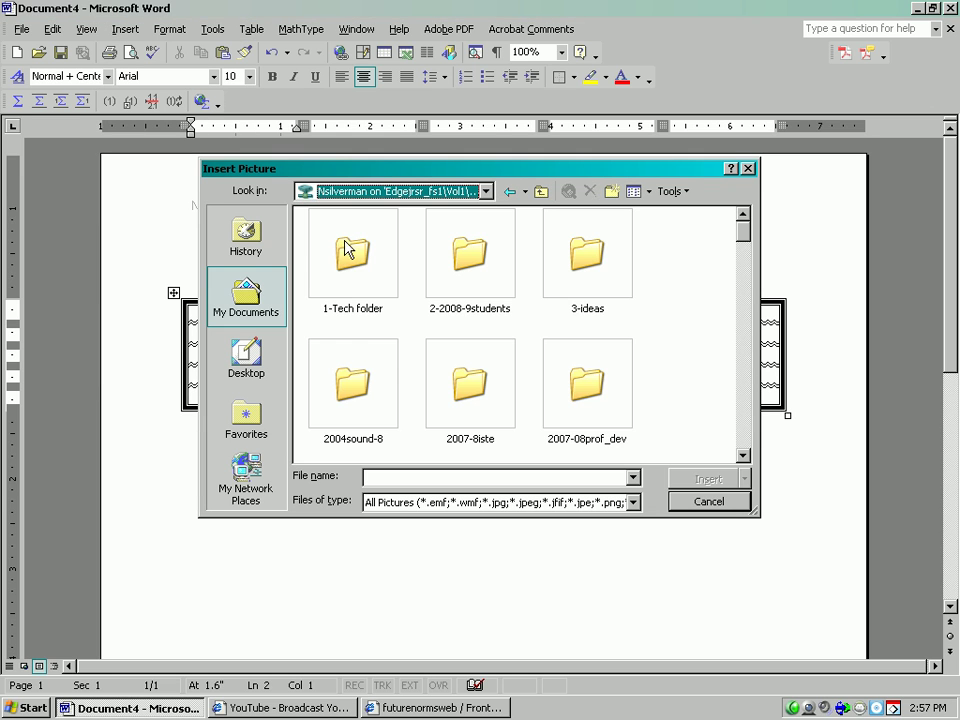
double_click(352, 256)
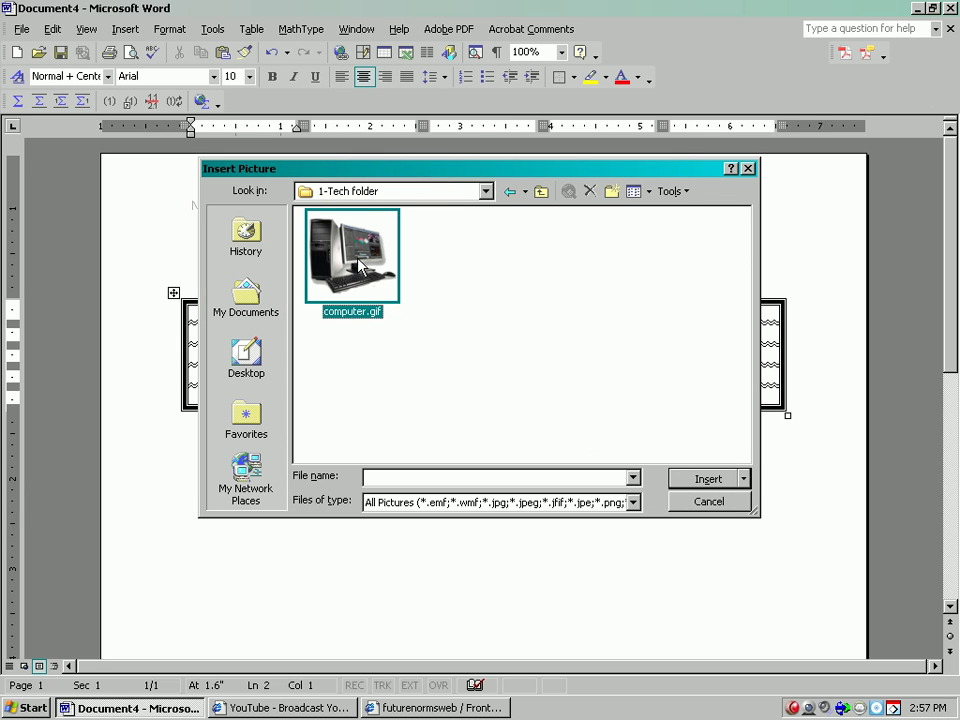
left_click(700, 482)
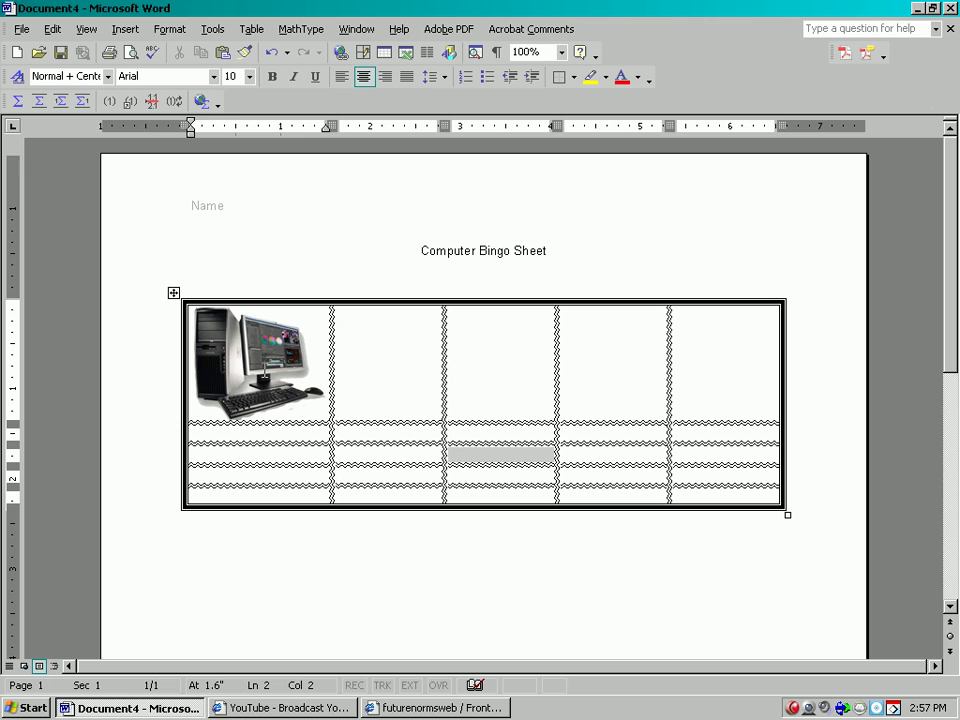
Shrink the computer picture slightly in proportion and add the caption "Computer" on a new line beneath it.
left_click(310, 398)
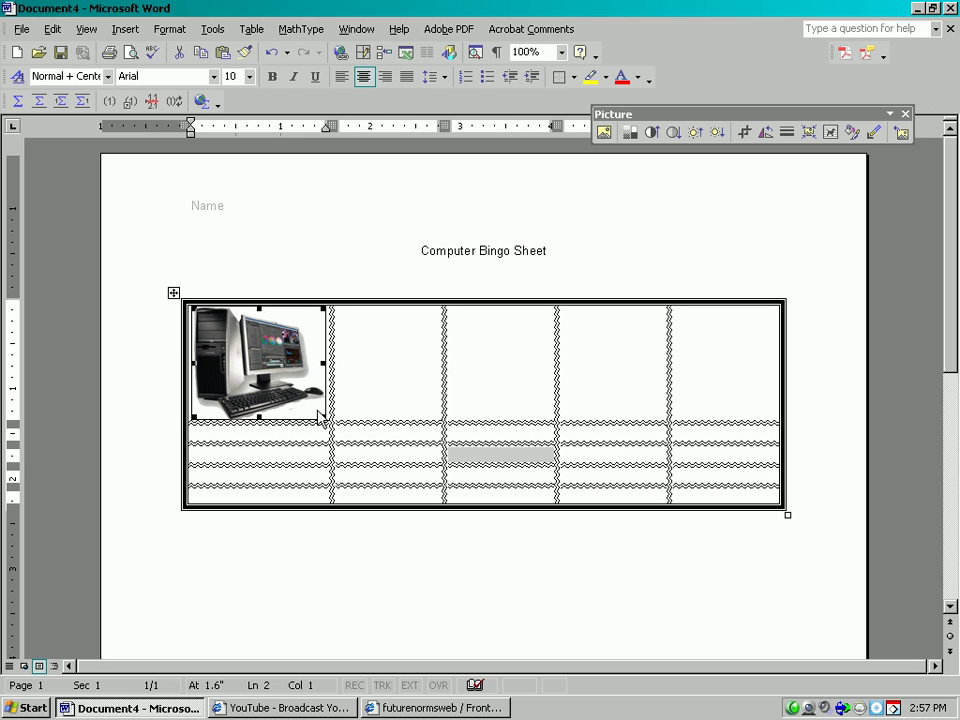
left_click_drag(320, 412, 313, 401)
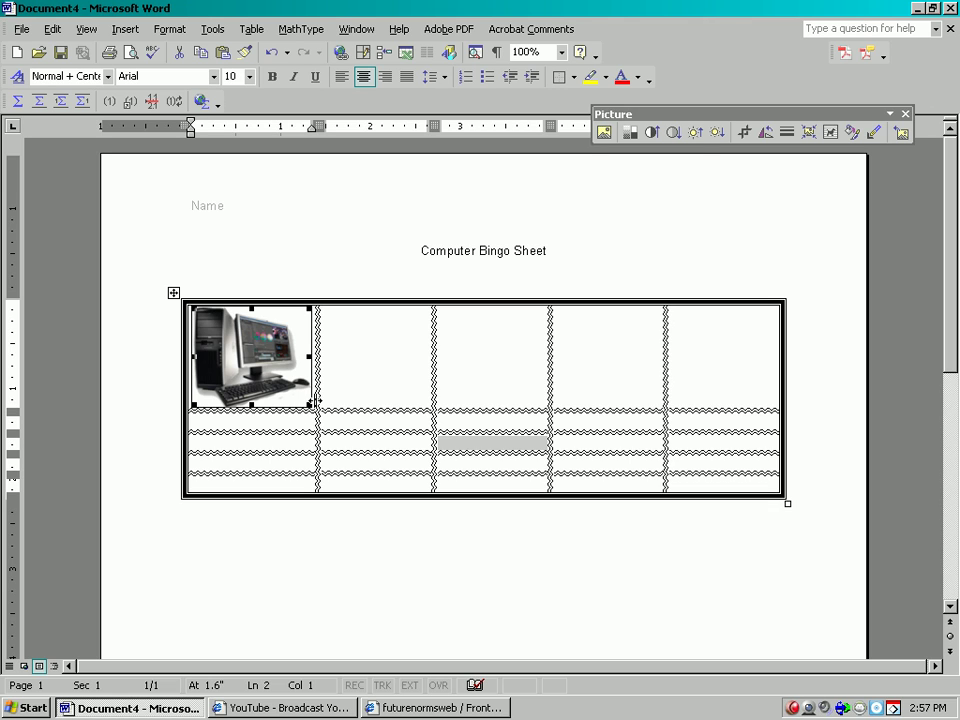
left_click(315, 399)
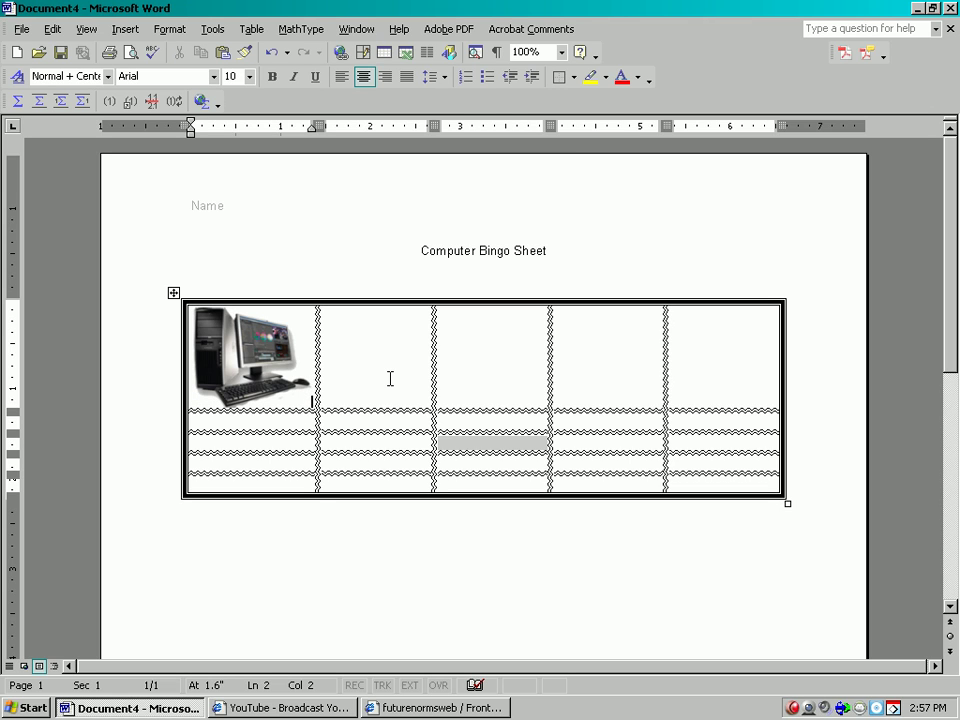
key("Return")
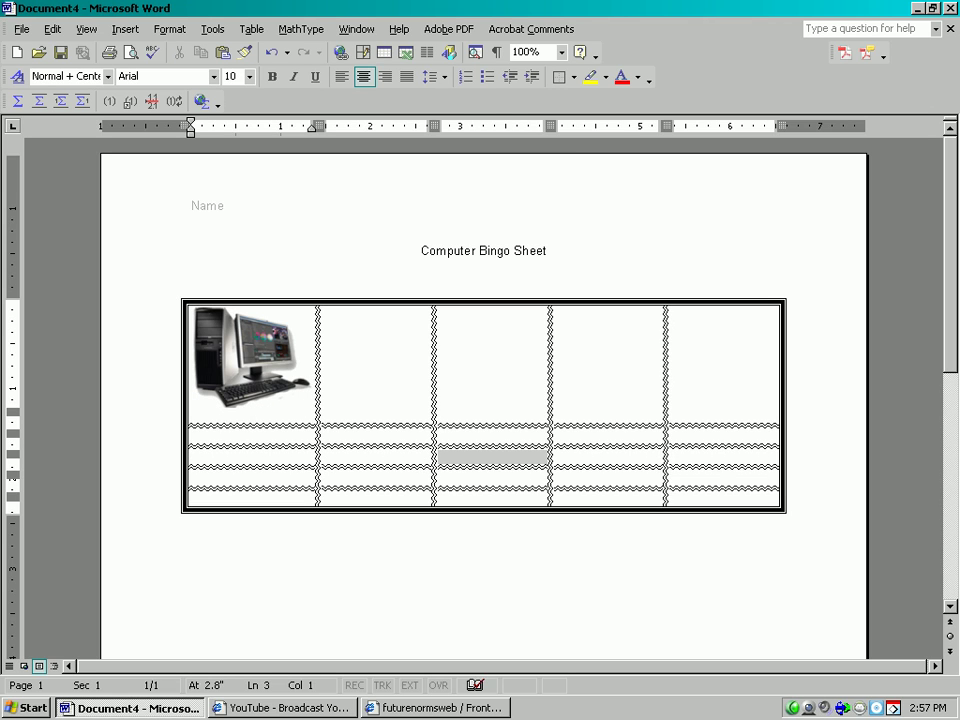
type("Computer")
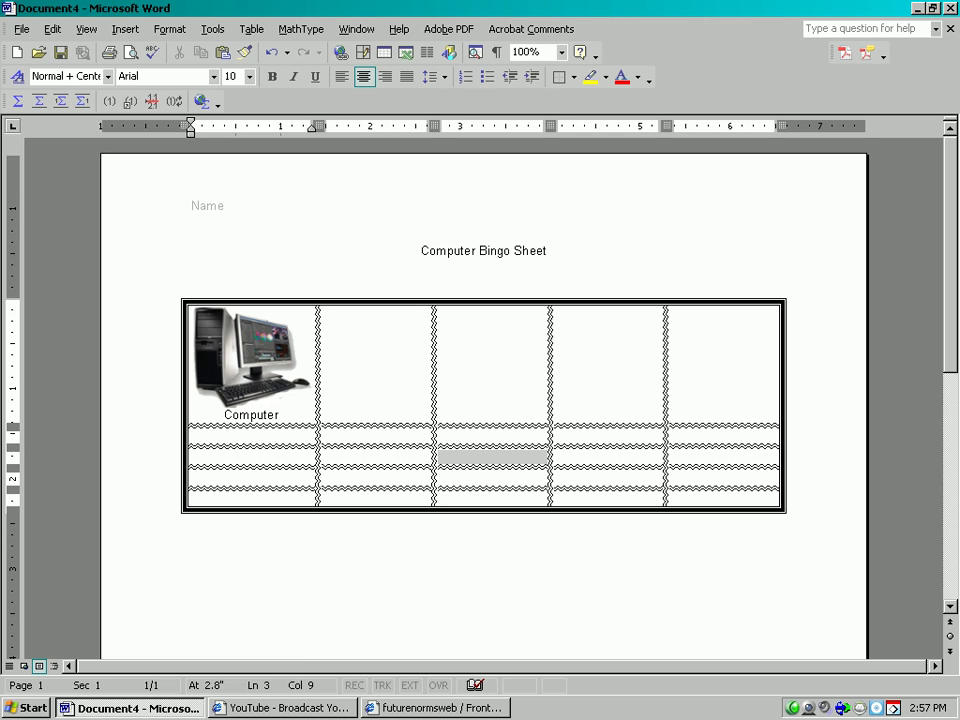
left_click(407, 361)
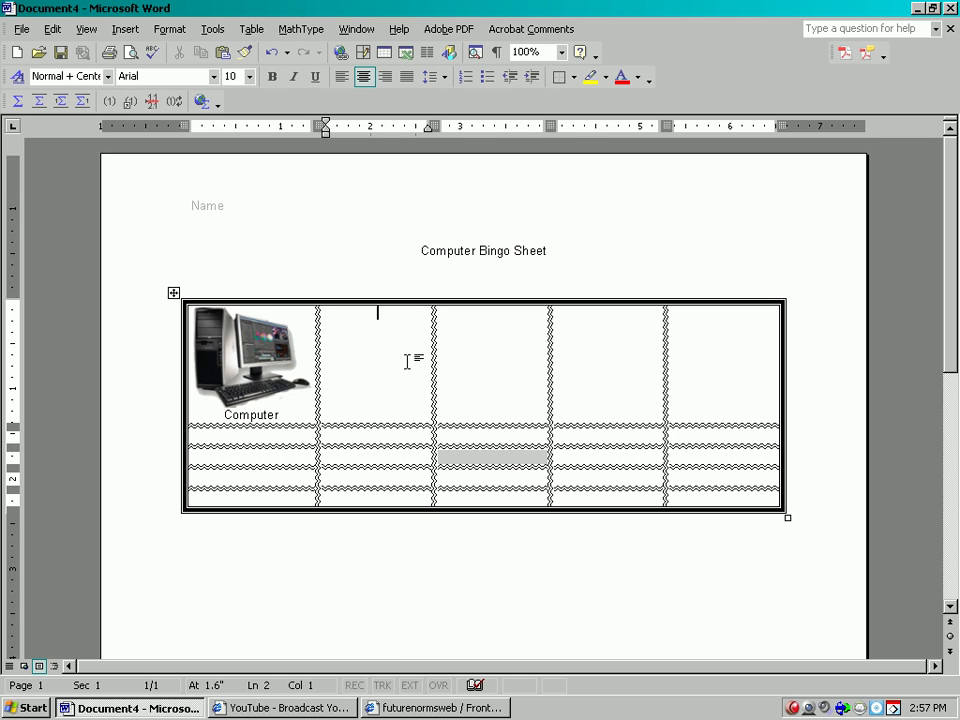
left_click(793, 708)
right_click(794, 709)
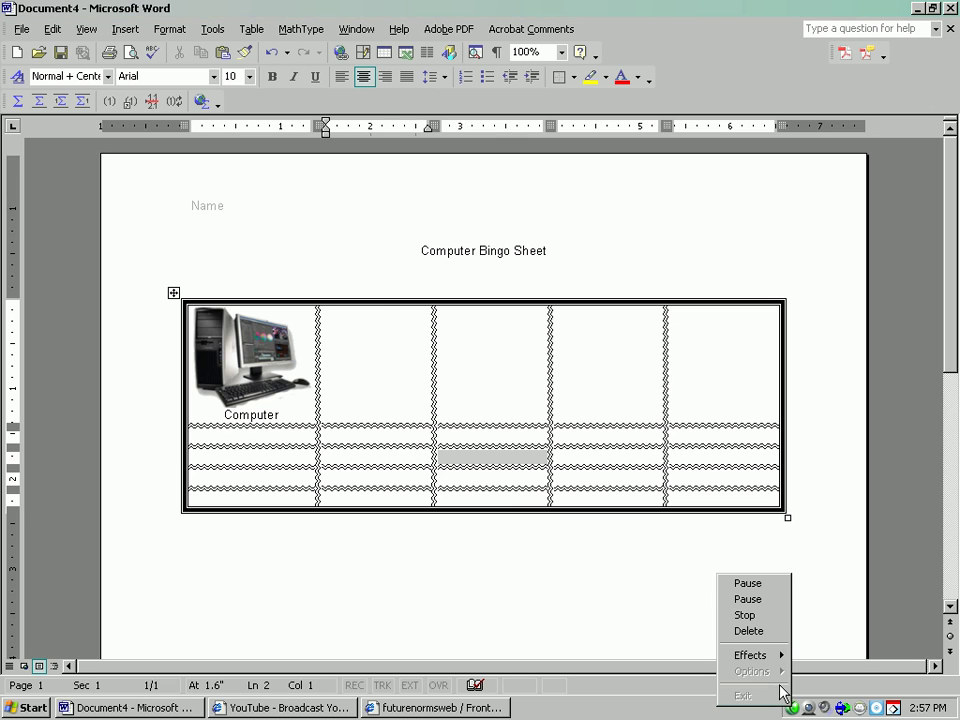